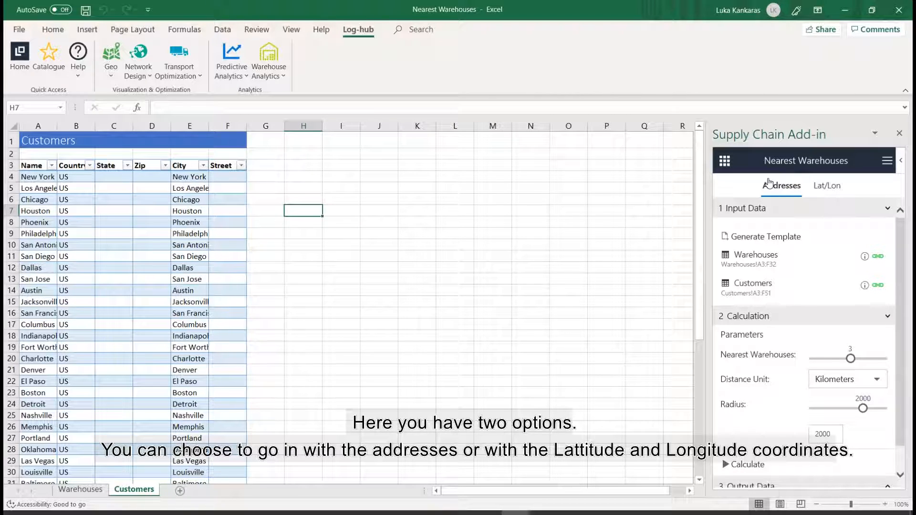
- Check the Lat/Lon variant of Nearest Warehouses, return to Addresses, and collapse its Input Data and Calculation sections to view the workflow outline
click(822, 195)
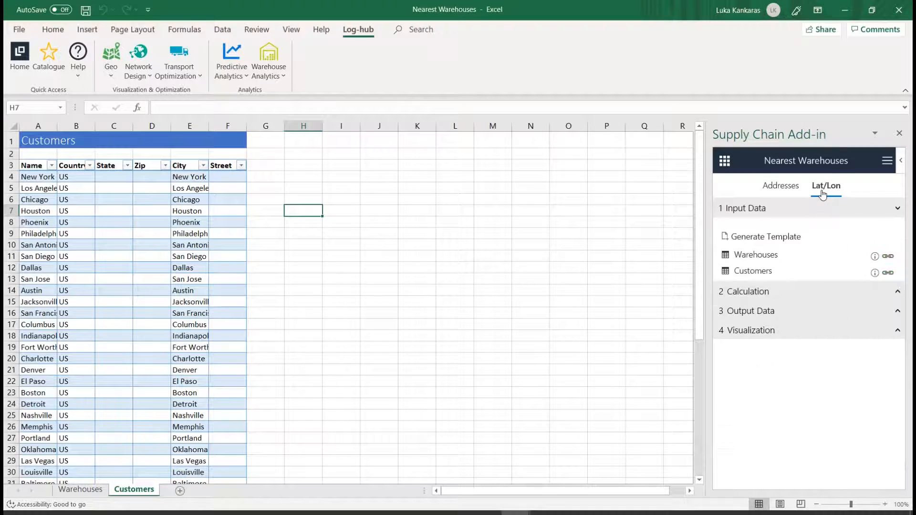
click(786, 190)
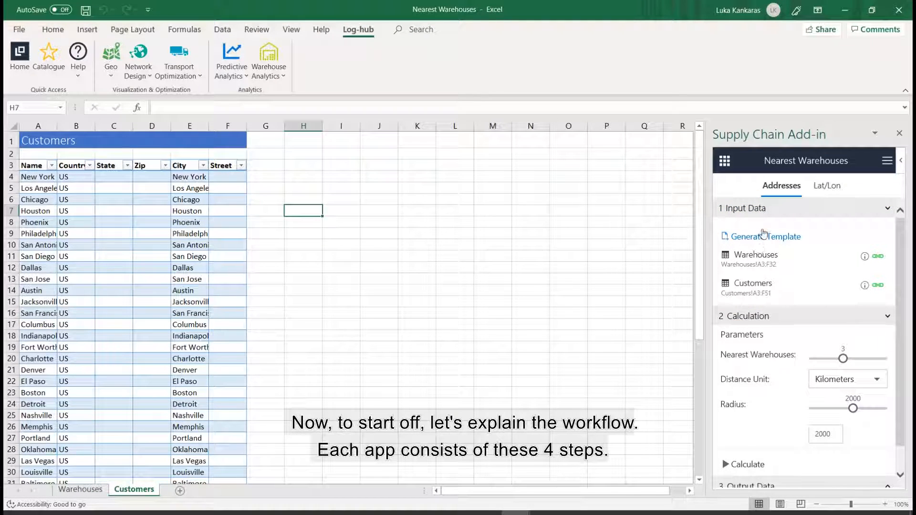
click(765, 208)
click(764, 233)
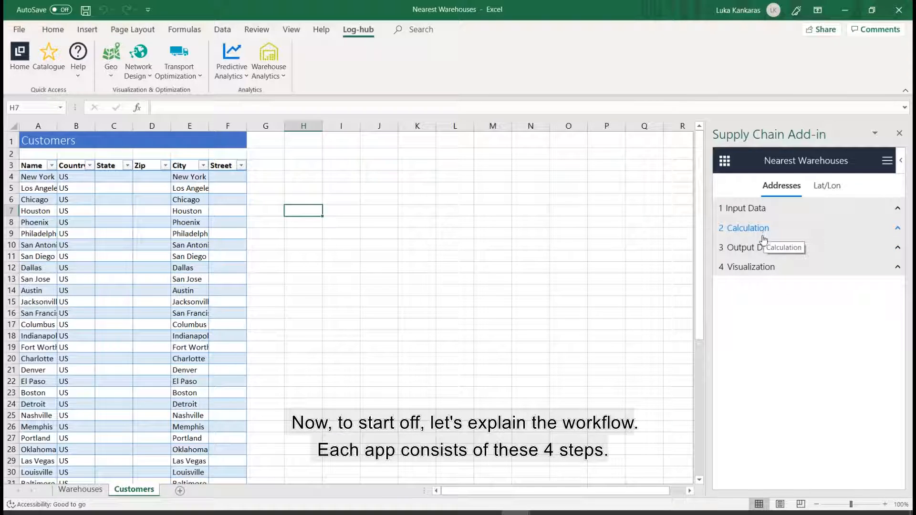
- Generate the address-based input template for Nearest Warehouses from the Input Data section
click(756, 208)
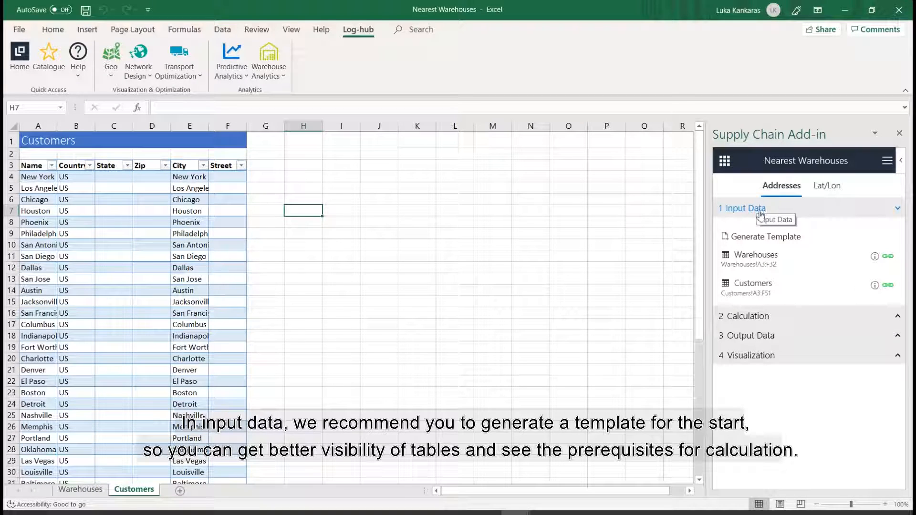
click(771, 237)
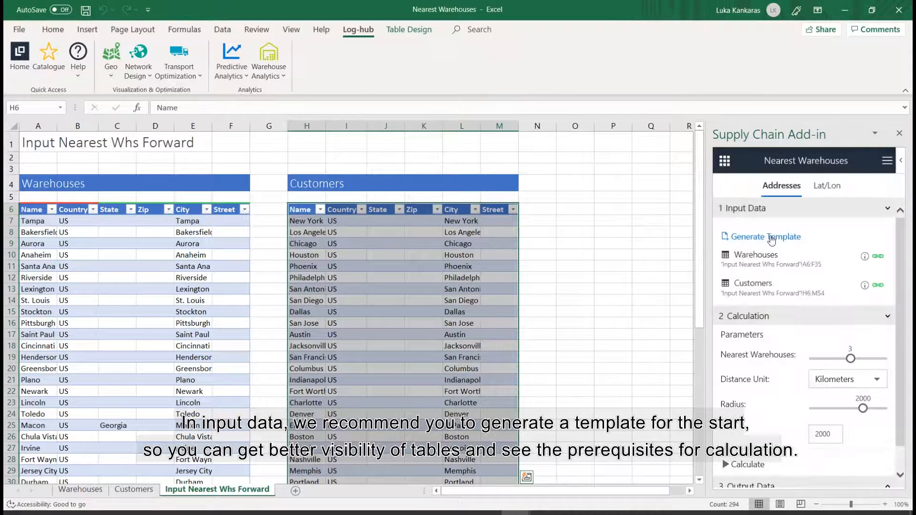
click(576, 257)
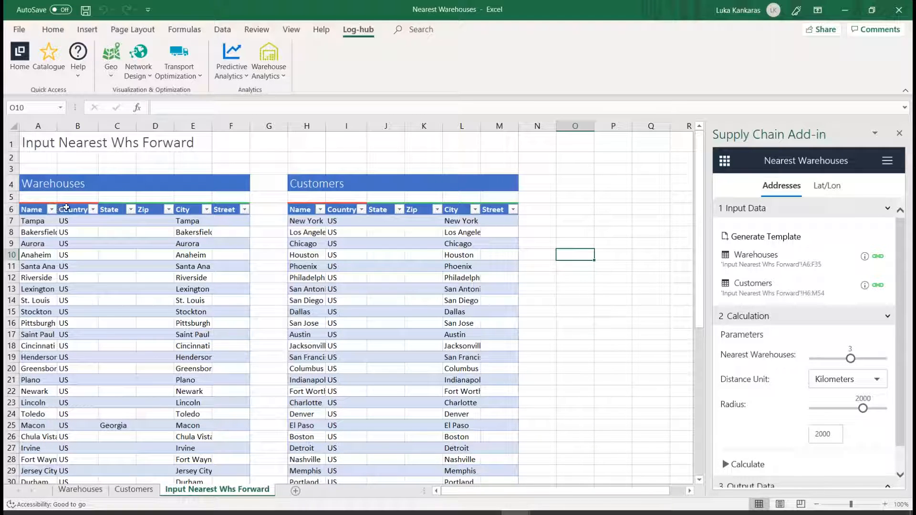
- Examine the mandatory and optional column headers of the Warehouses and Customers tables in the generated template
click(49, 210)
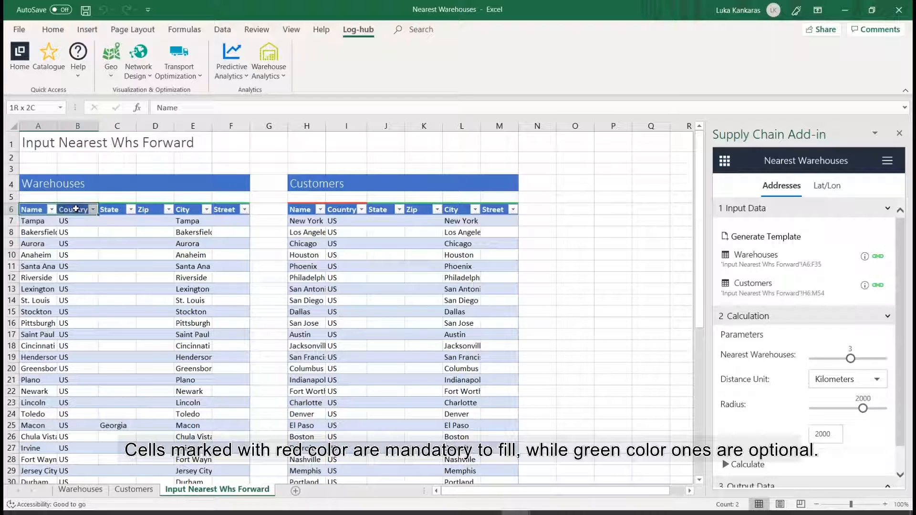
click(66, 211)
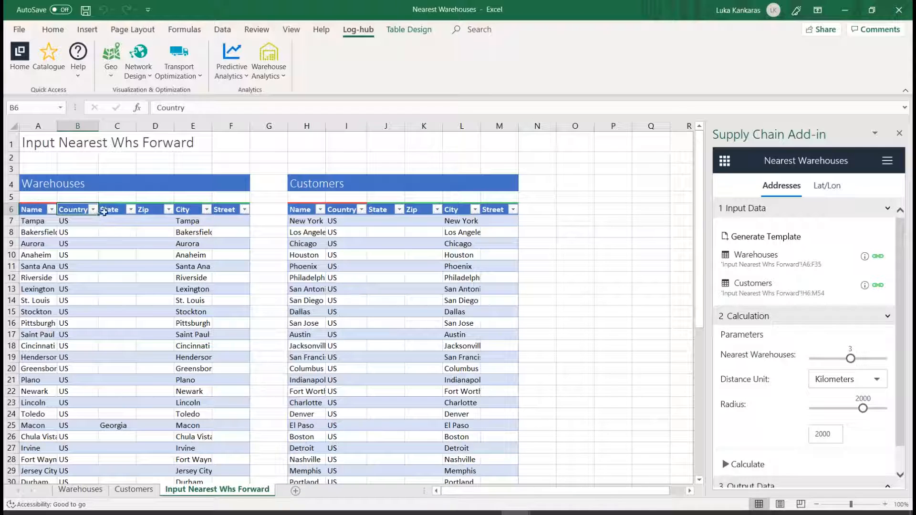
drag(108, 210, 231, 211)
click(255, 253)
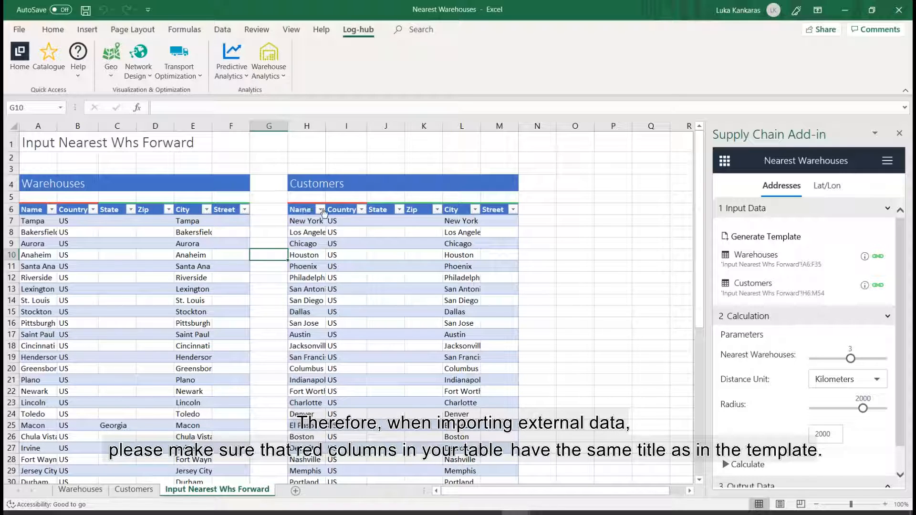
click(308, 209)
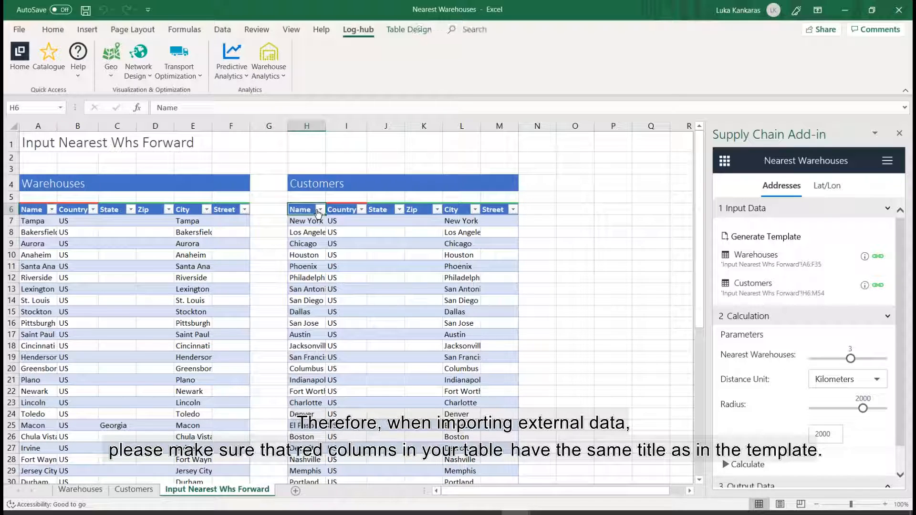
click(343, 210)
click(398, 210)
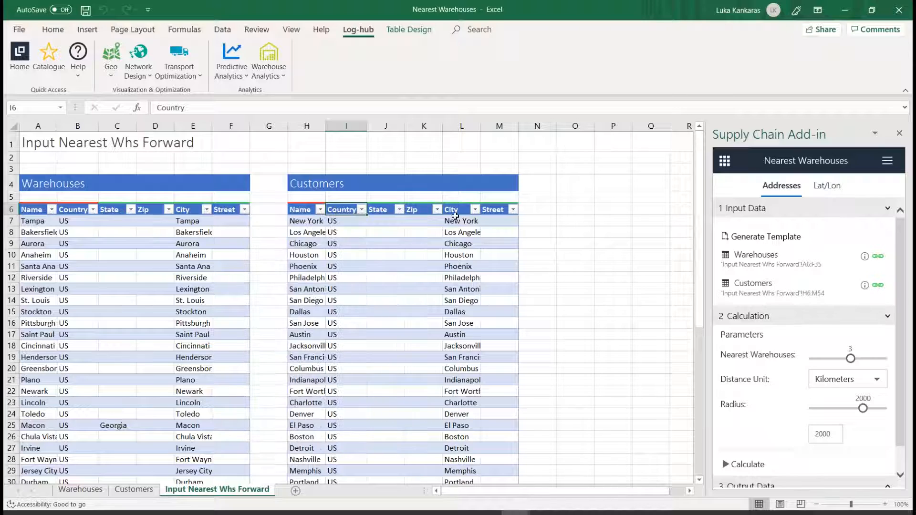
click(456, 220)
- Review the Warehouses input description, including the details for the Name and City columns, and return to the Nearest Warehouses settings
click(864, 258)
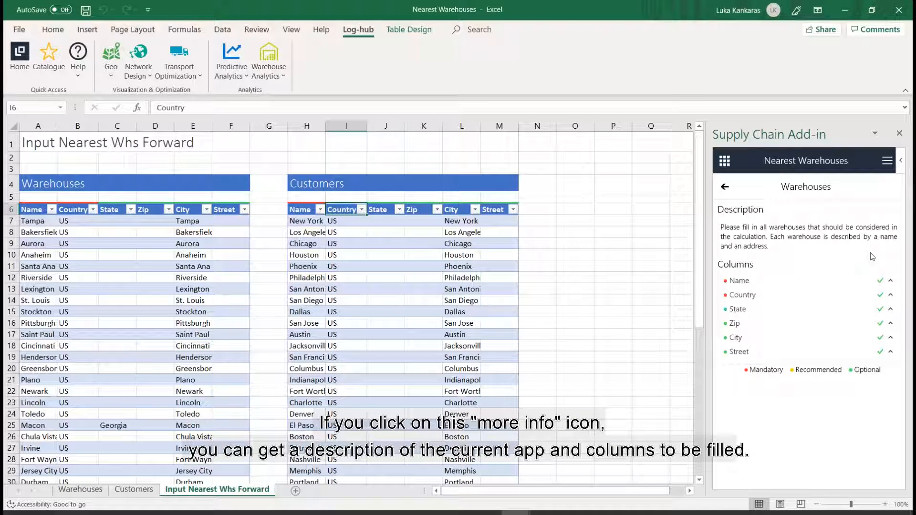
click(744, 281)
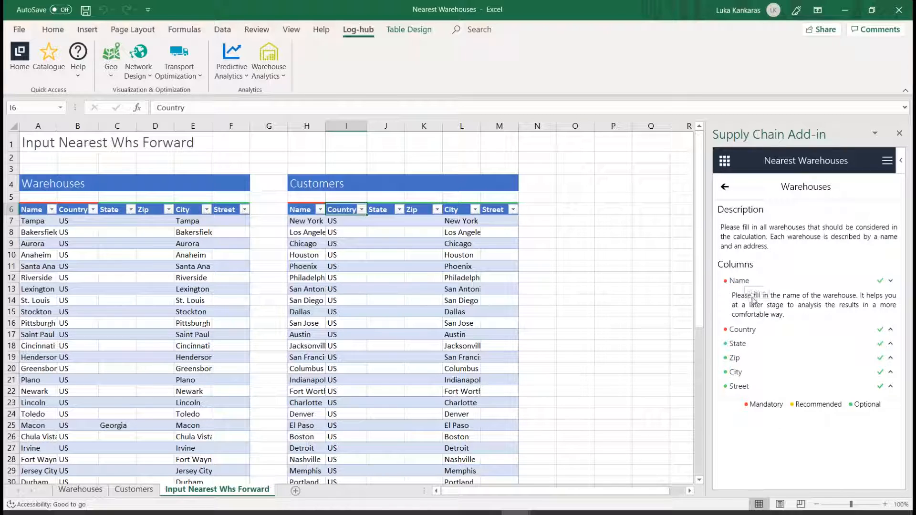
click(741, 282)
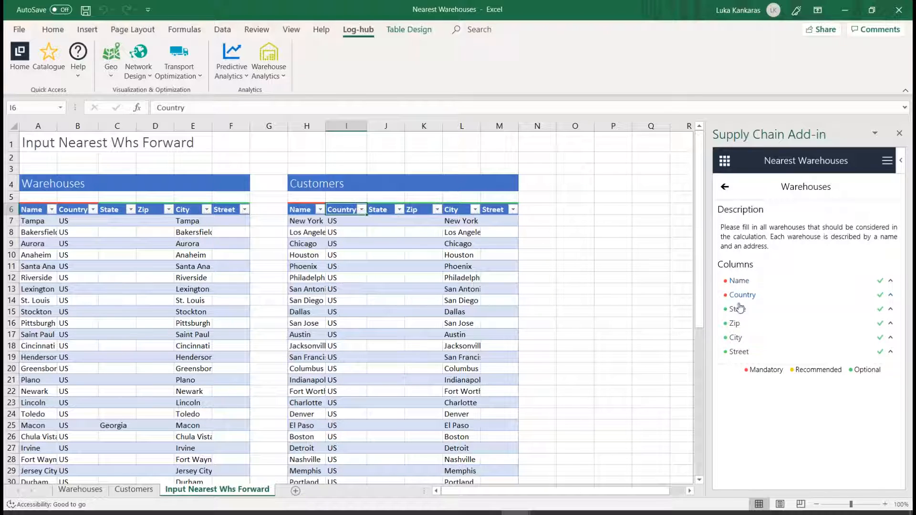
click(736, 339)
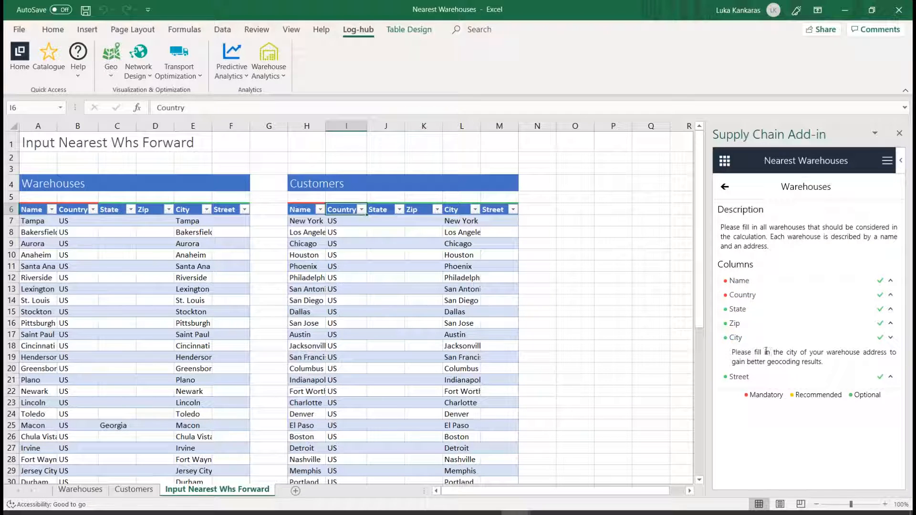
click(738, 338)
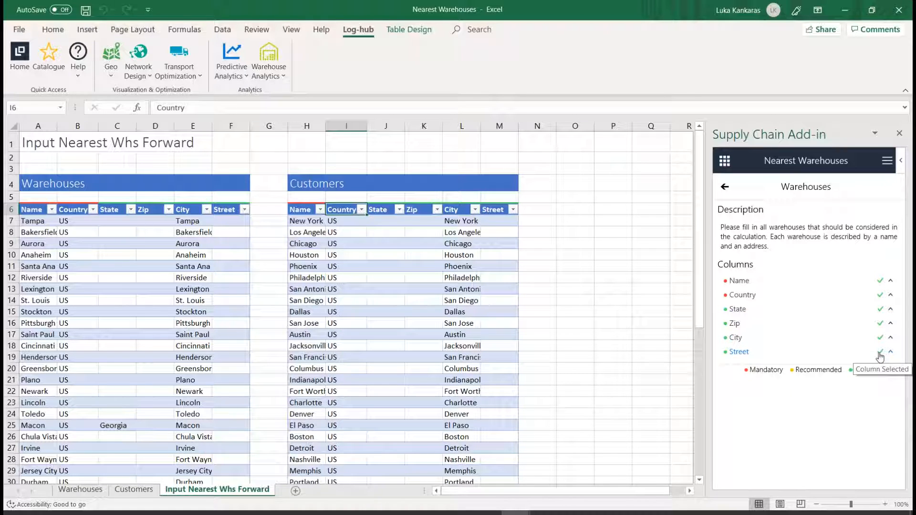
click(728, 187)
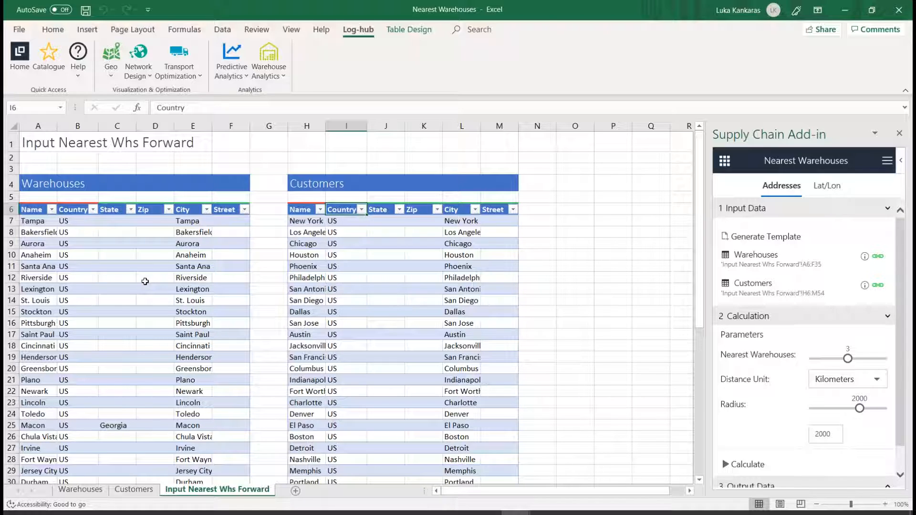
- Link the Warehouses input to the entire table on the Warehouses sheet, headers included (A3:F32)
scroll(144, 279, down, 1)
scroll(144, 277, up, 1)
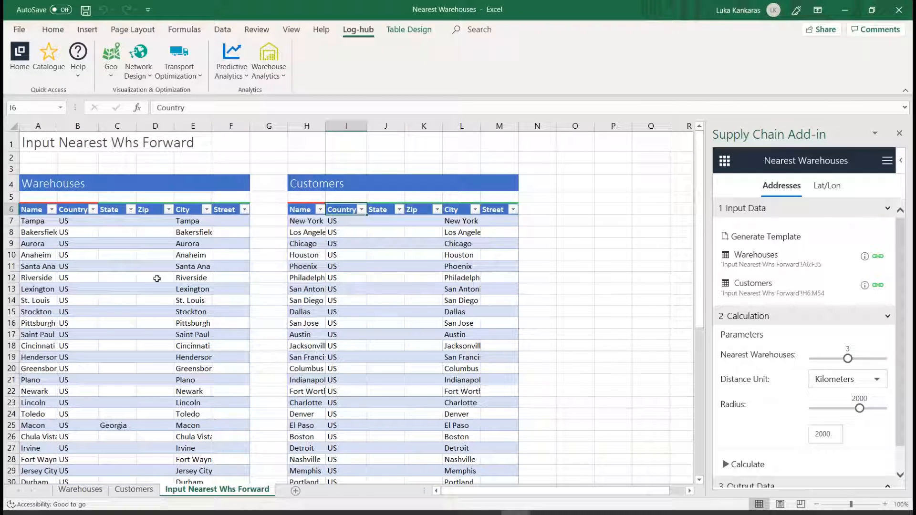
click(82, 490)
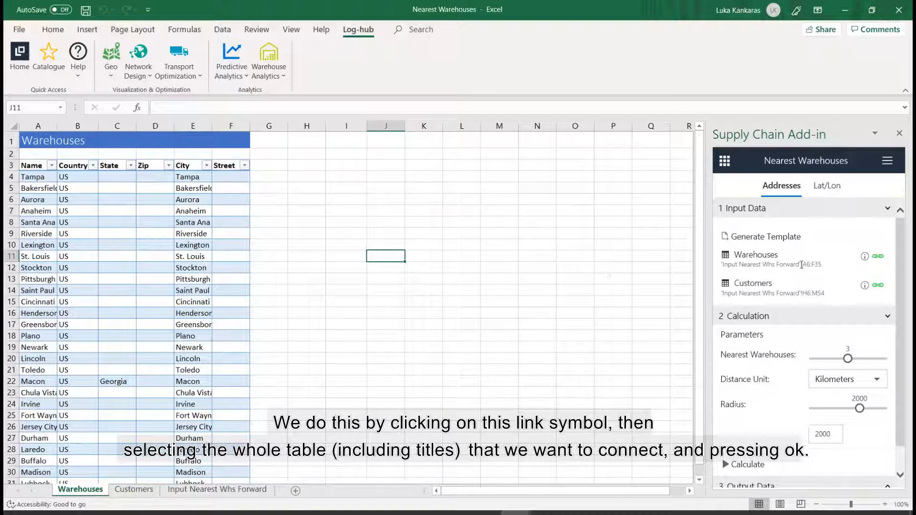
click(883, 259)
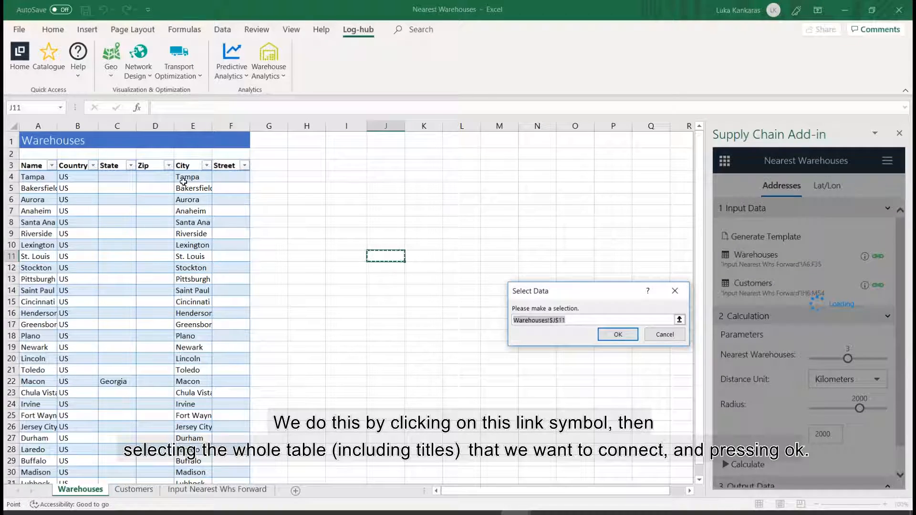
click(24, 158)
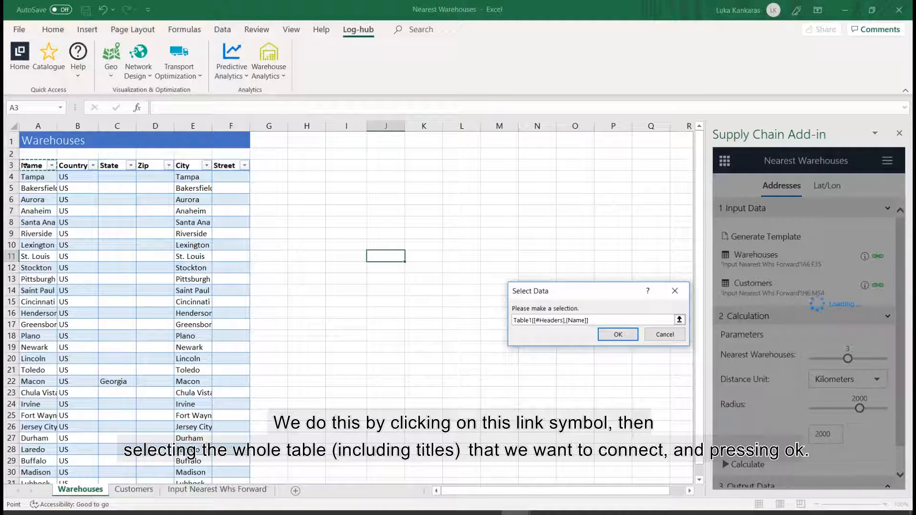
click(24, 158)
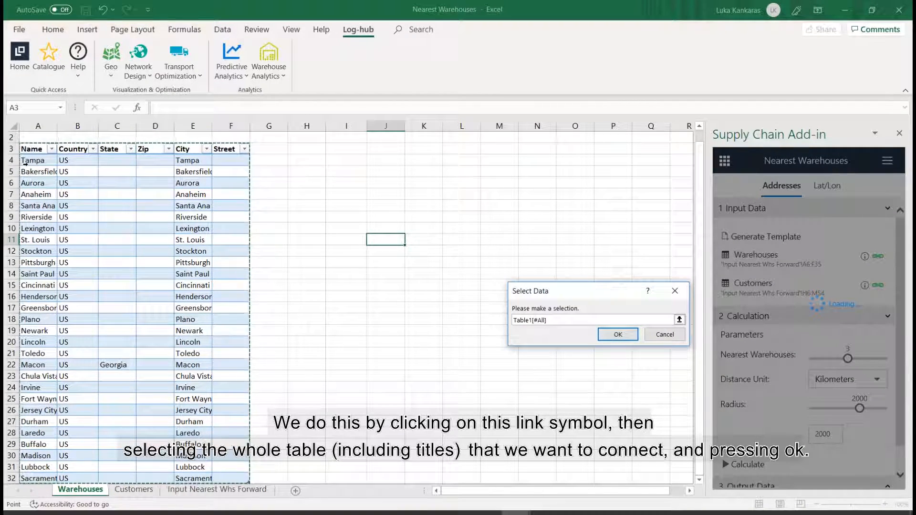
key(Return)
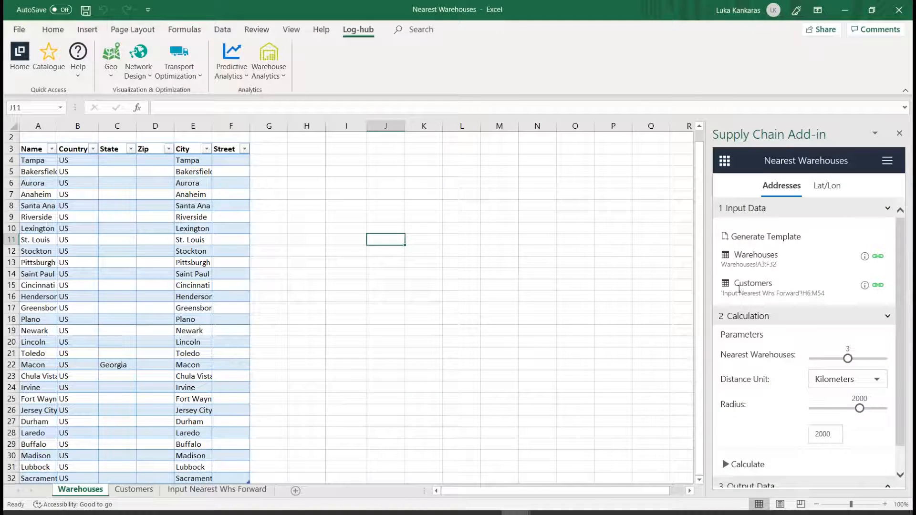
- Link the Customers input to the entire table on the Customers sheet, headers included (A3:F51)
click(133, 489)
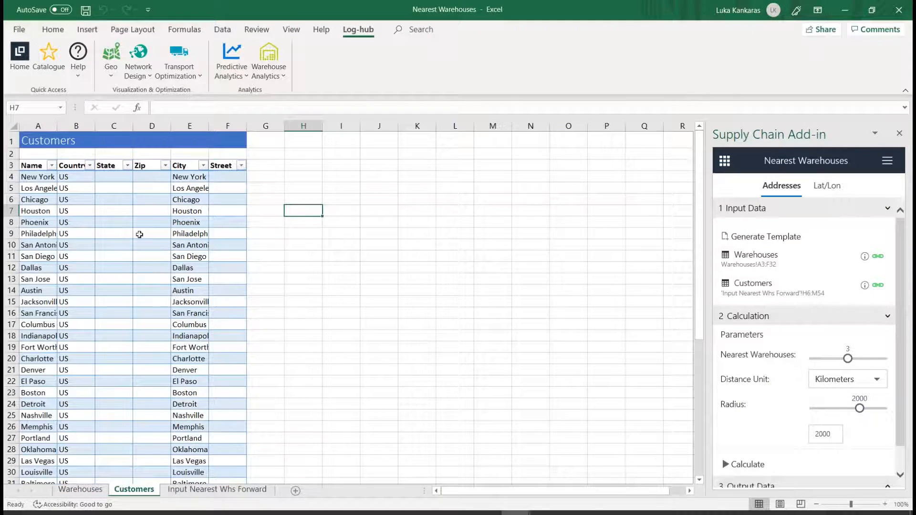
click(46, 170)
key(ctrl+shift+Right)
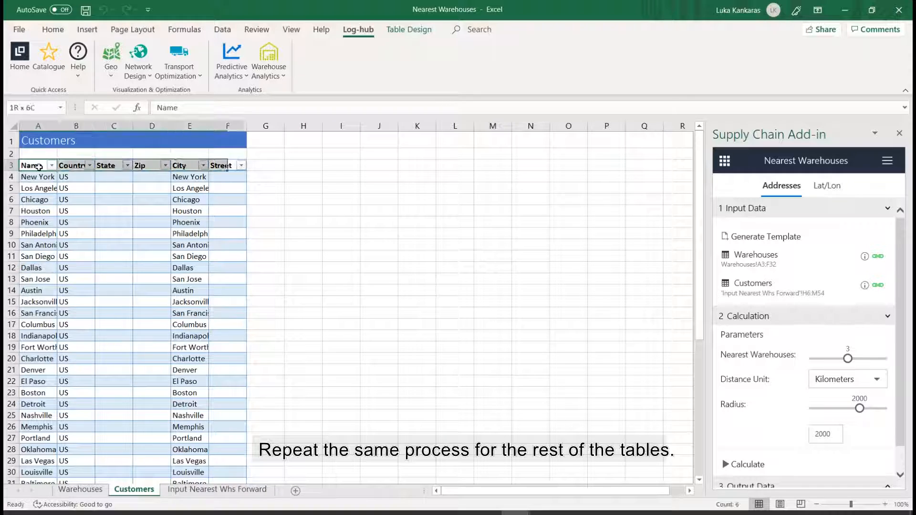
key(ctrl+shift+Down)
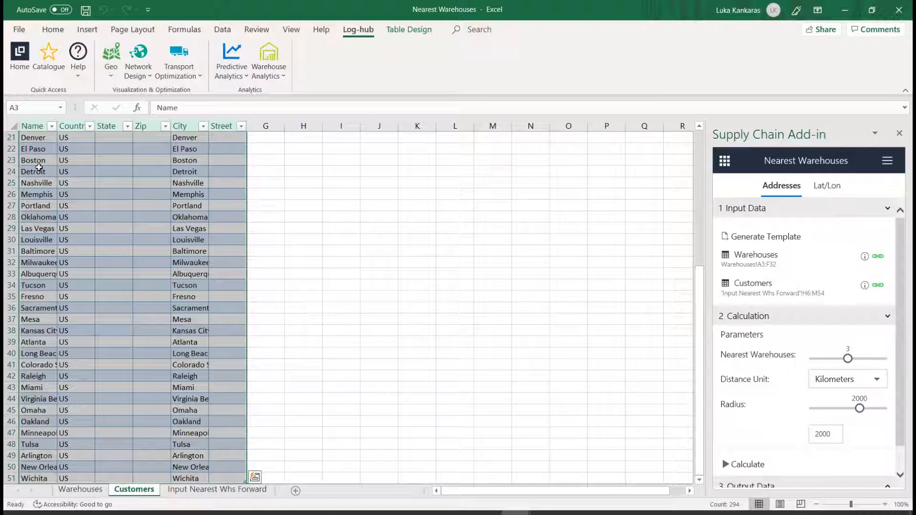
click(877, 285)
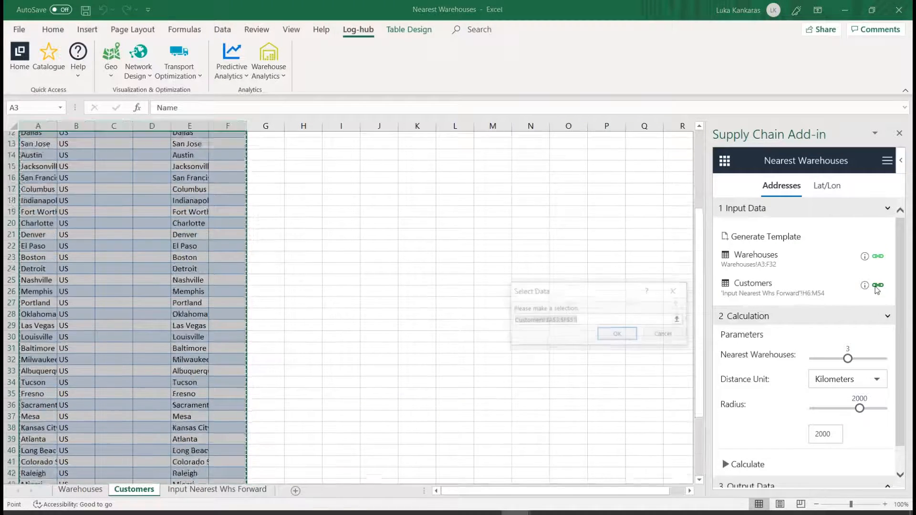
click(615, 337)
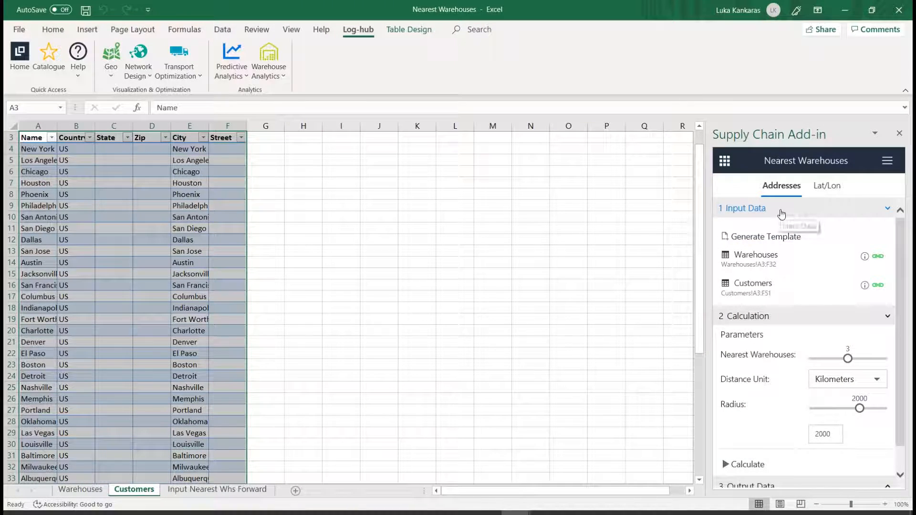
- Set the calculation to 2 nearest warehouses with a radius of 1000, keeping Kilometers as the distance unit
click(777, 211)
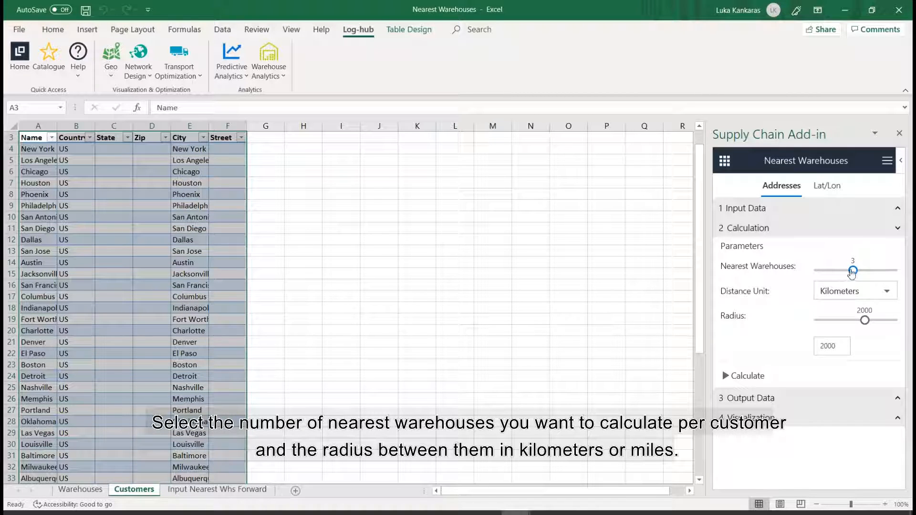
drag(852, 271, 830, 270)
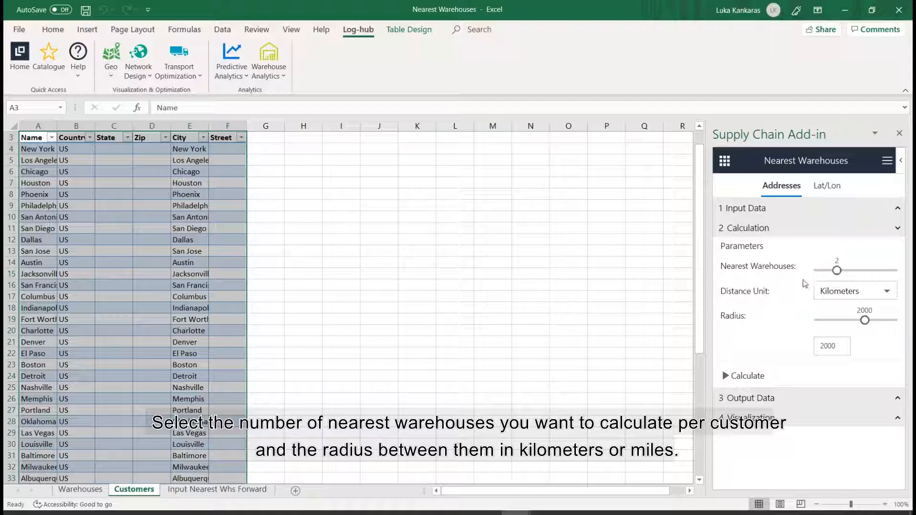
click(839, 292)
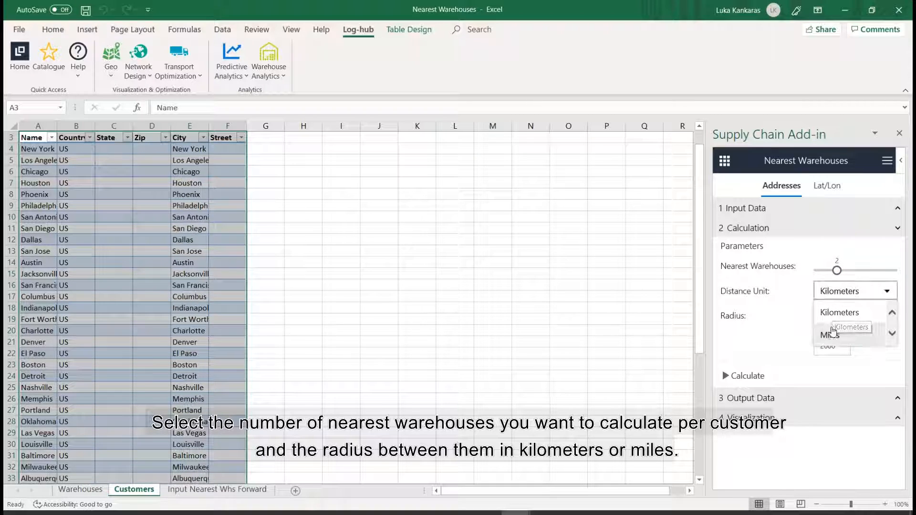
click(835, 292)
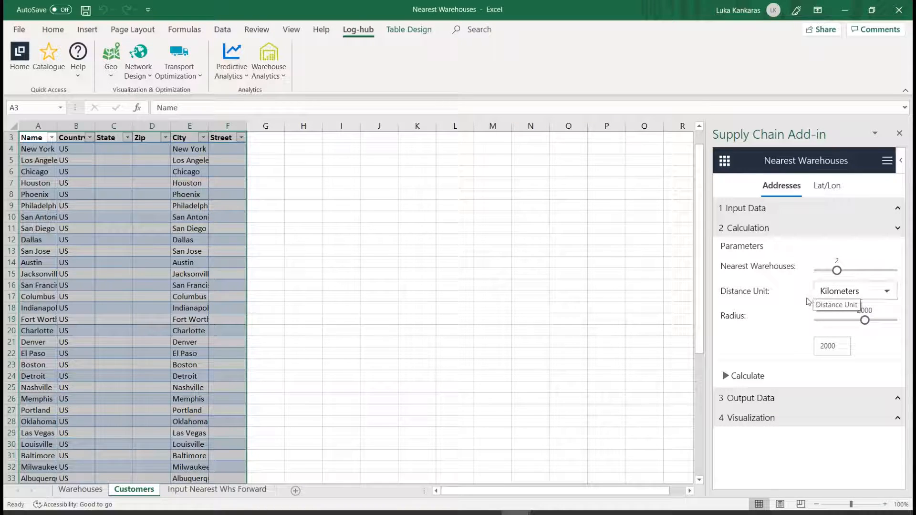
click(864, 320)
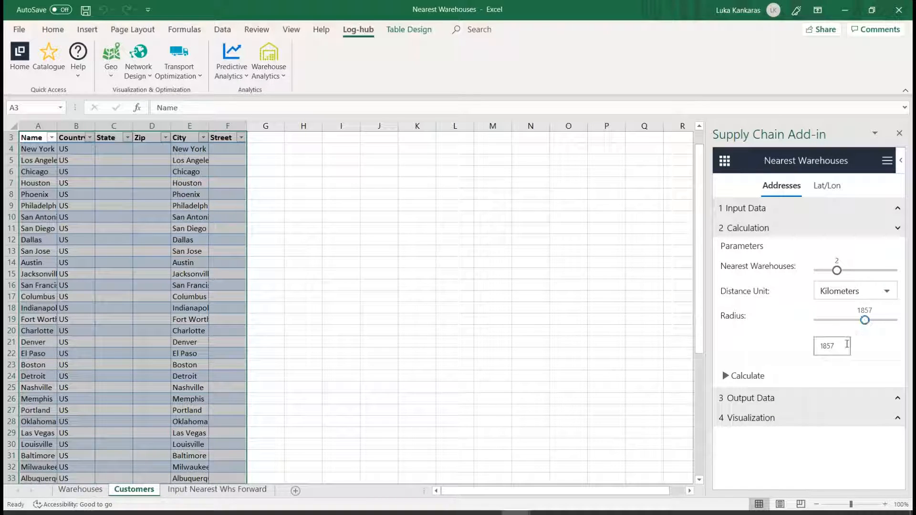
drag(846, 343, 809, 347)
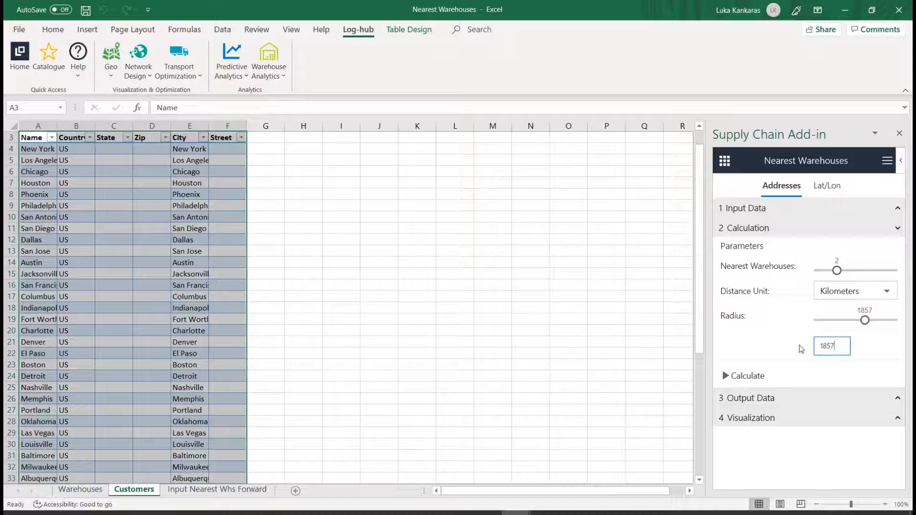
text(01000)
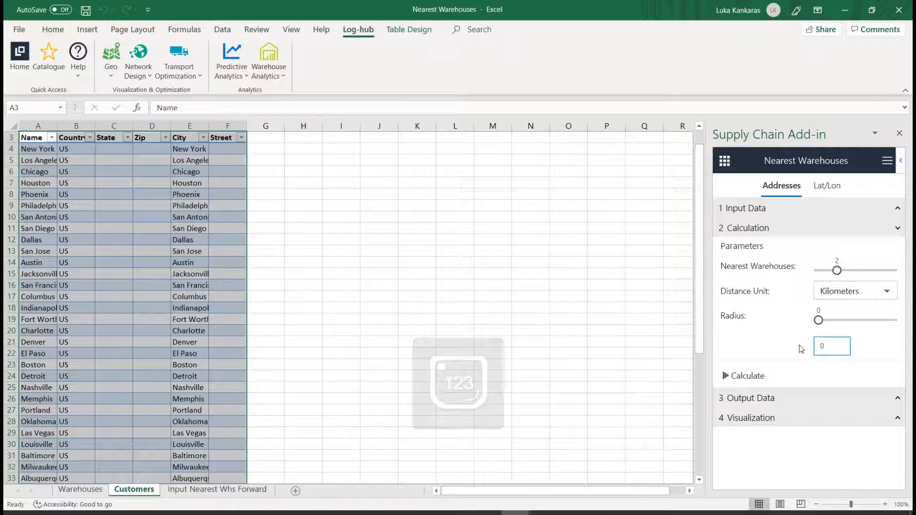
- Run the Nearest Warehouses calculation and export all of its output data to a new sheet
click(801, 349)
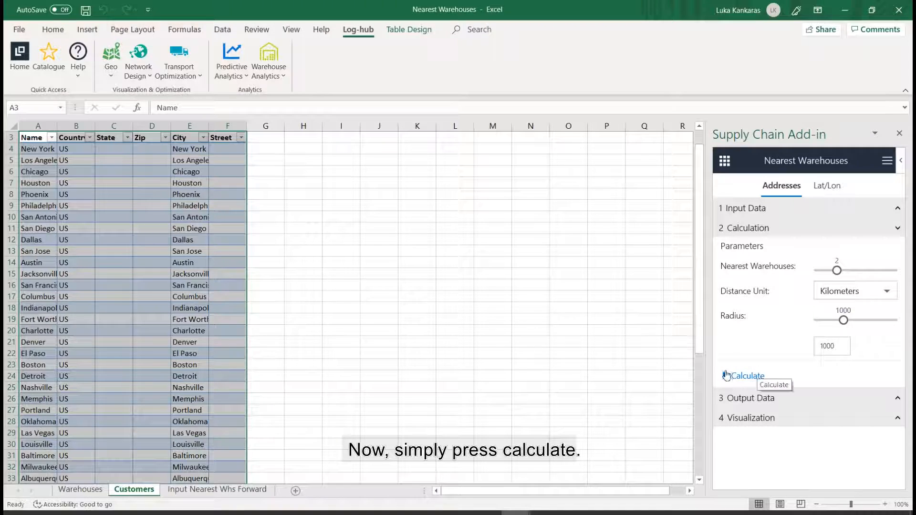
click(725, 375)
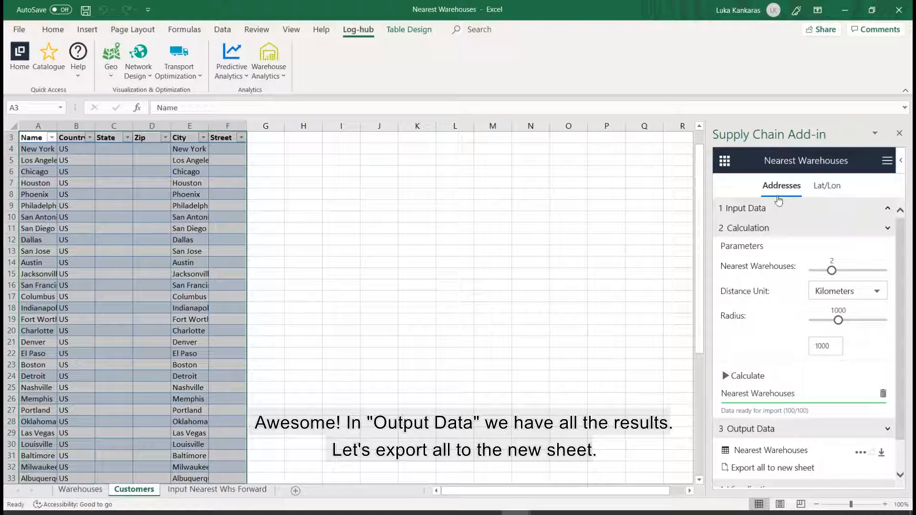
click(770, 230)
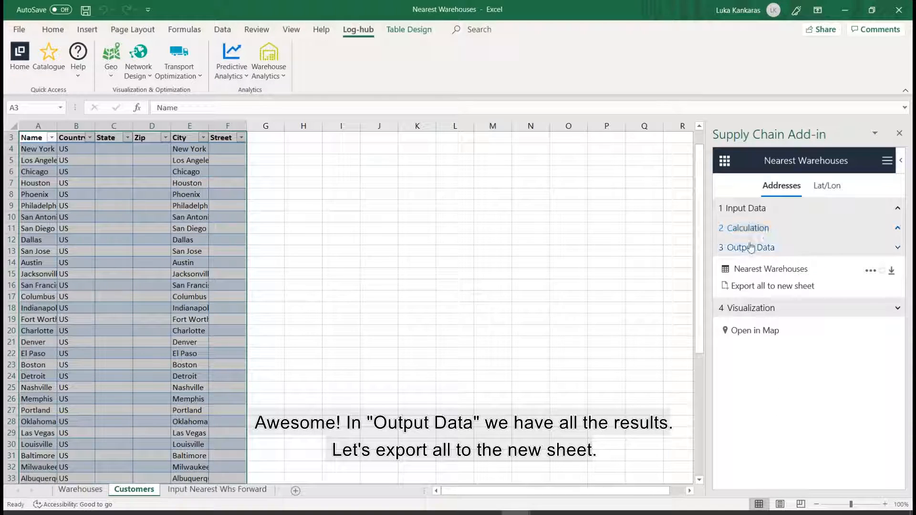
click(760, 286)
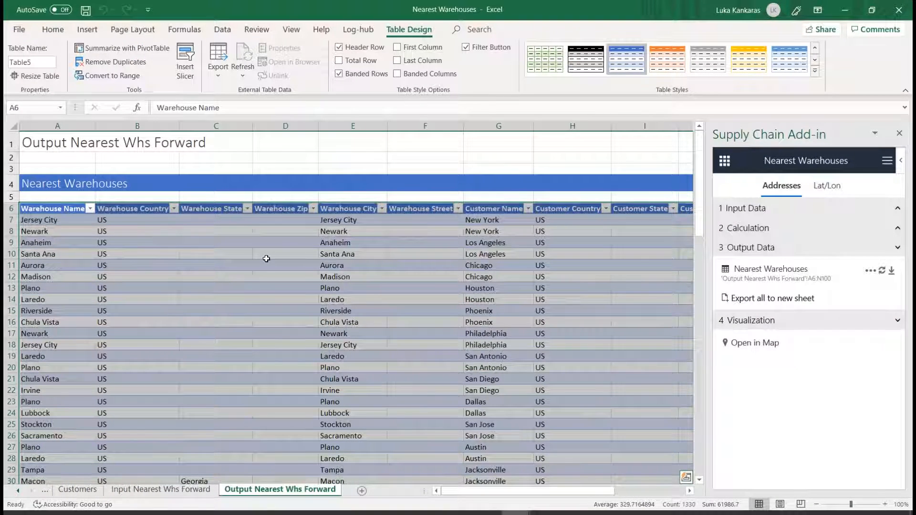
- Examine the Warehouse Name and Customer Name columns of the exported table, checking how often each customer is listed
scroll(263, 258, down, 1)
click(214, 244)
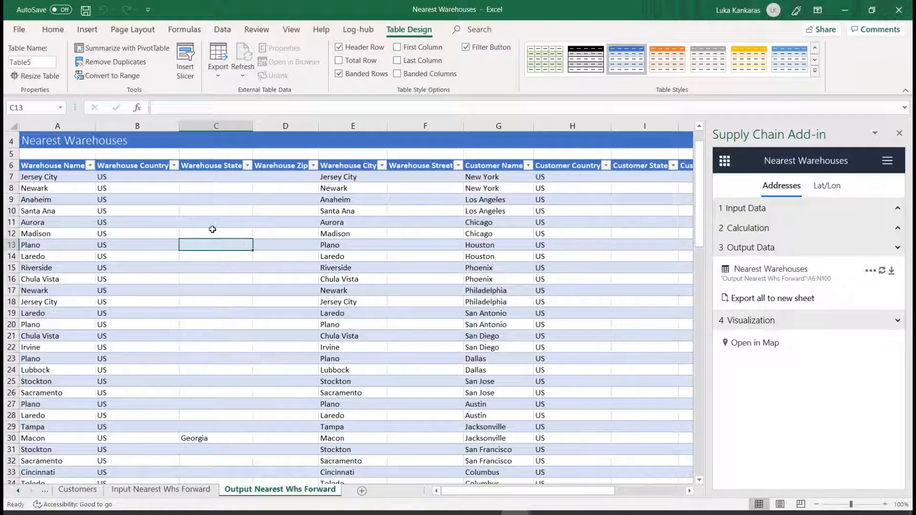
click(57, 167)
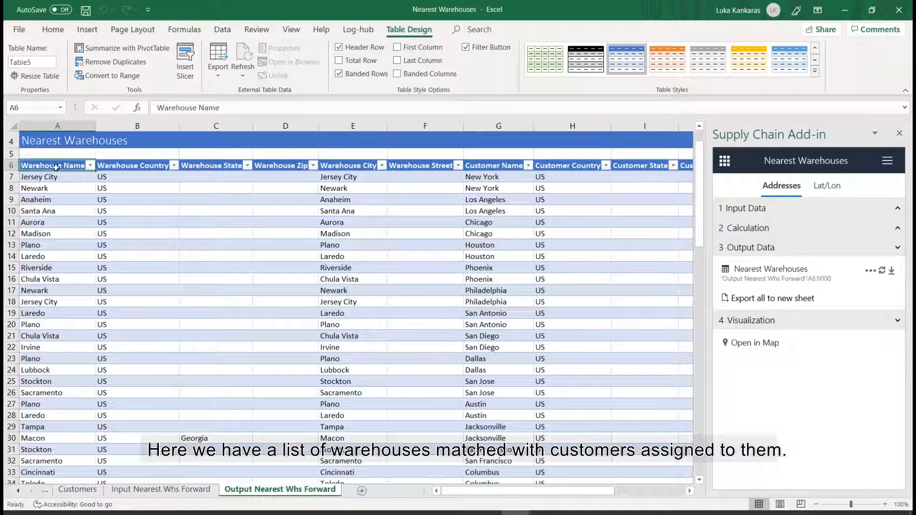
drag(57, 167, 53, 257)
click(50, 256)
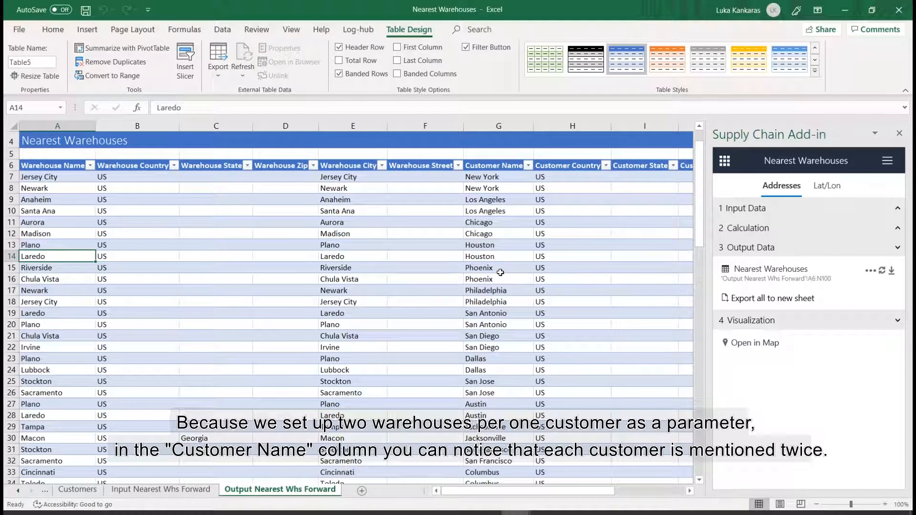
drag(494, 268, 502, 241)
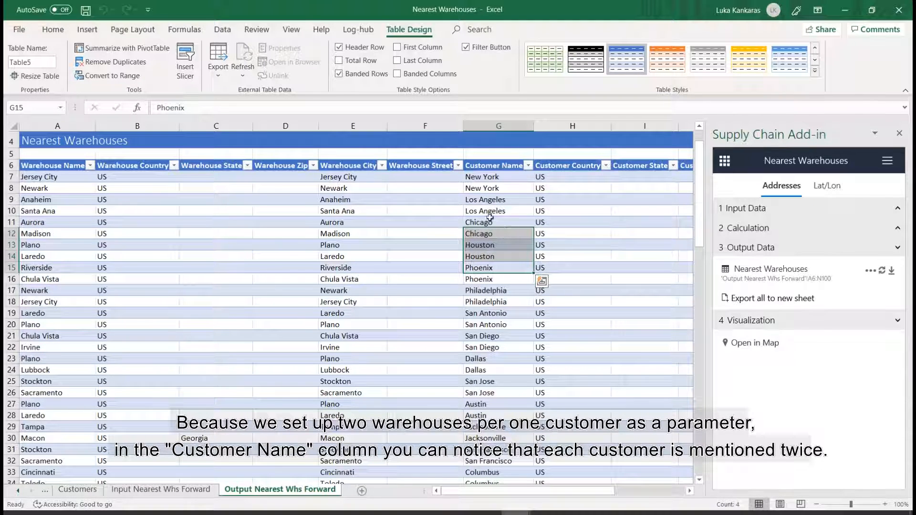
click(503, 177)
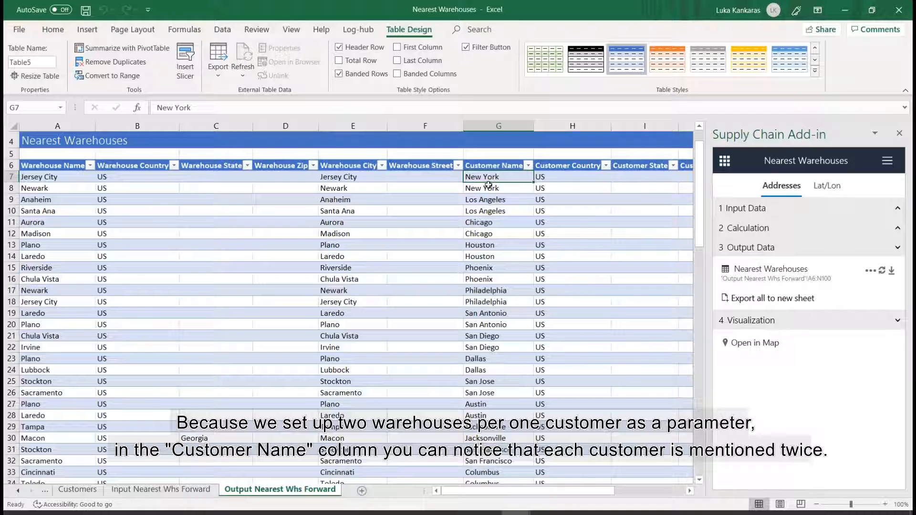
click(489, 188)
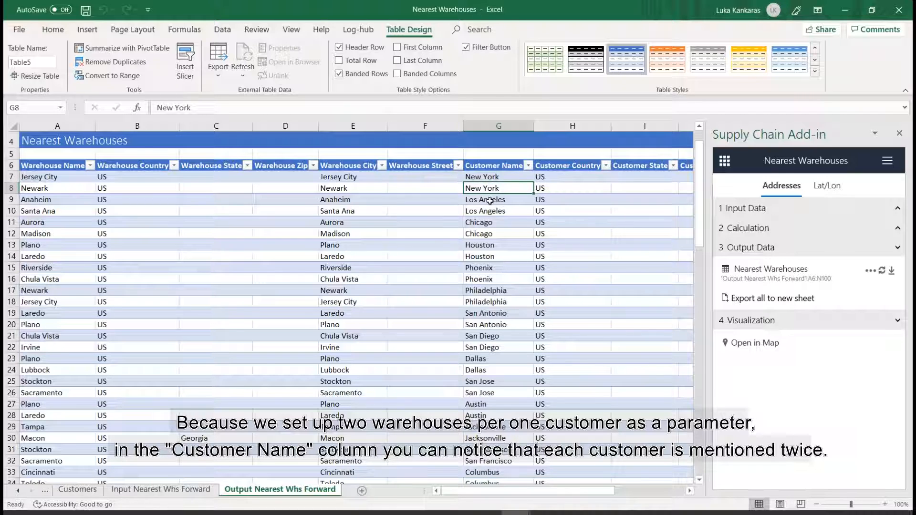
click(490, 201)
click(490, 212)
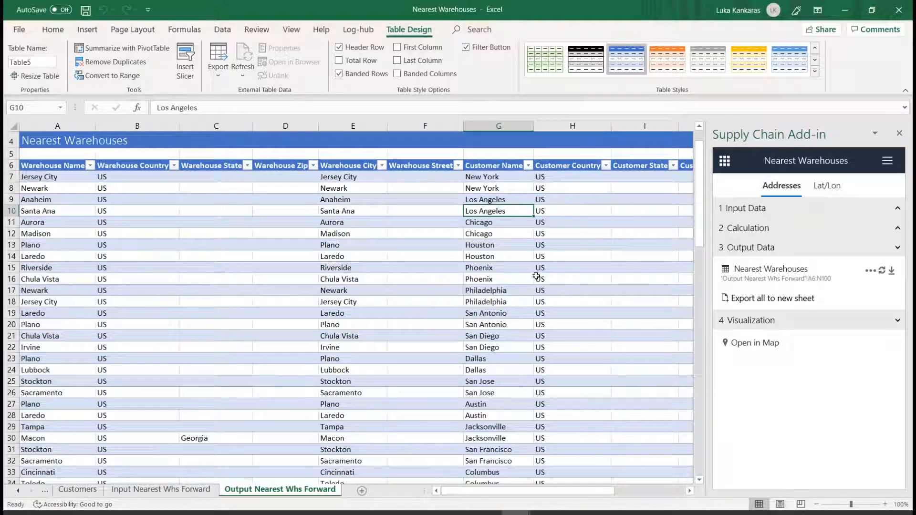
- Examine the Distance and Beeline columns at the end of the exported Nearest Warehouses table
drag(500, 491, 568, 495)
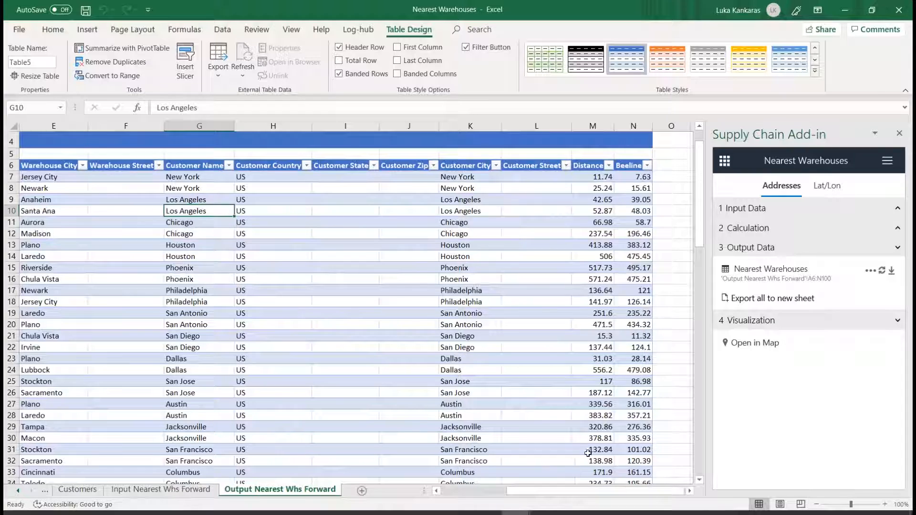
click(585, 165)
drag(585, 165, 591, 304)
click(594, 305)
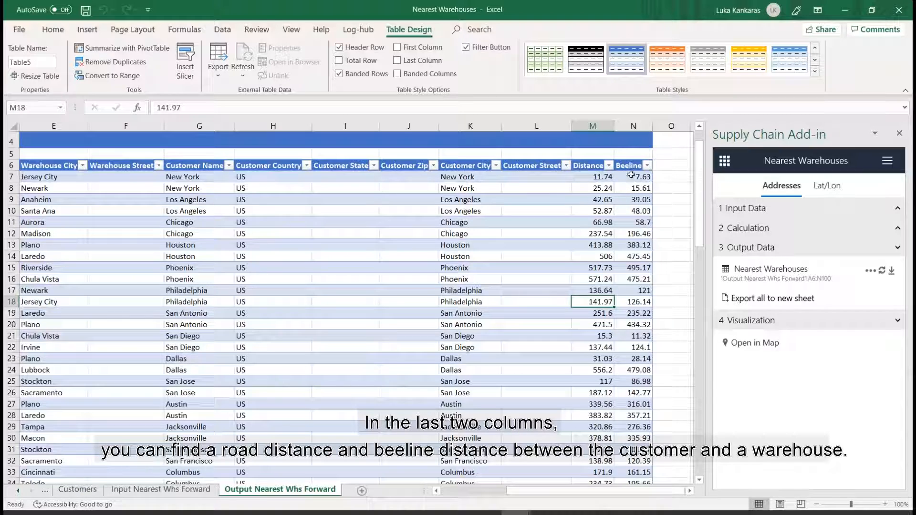
drag(634, 177, 625, 323)
click(622, 358)
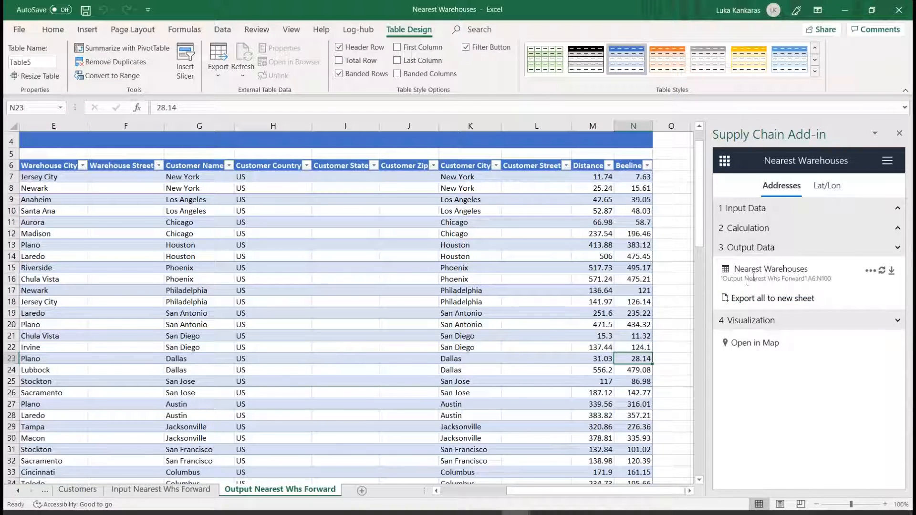
- Open the Nearest Warehouses results in the browser map and display the map's list of layers
click(771, 252)
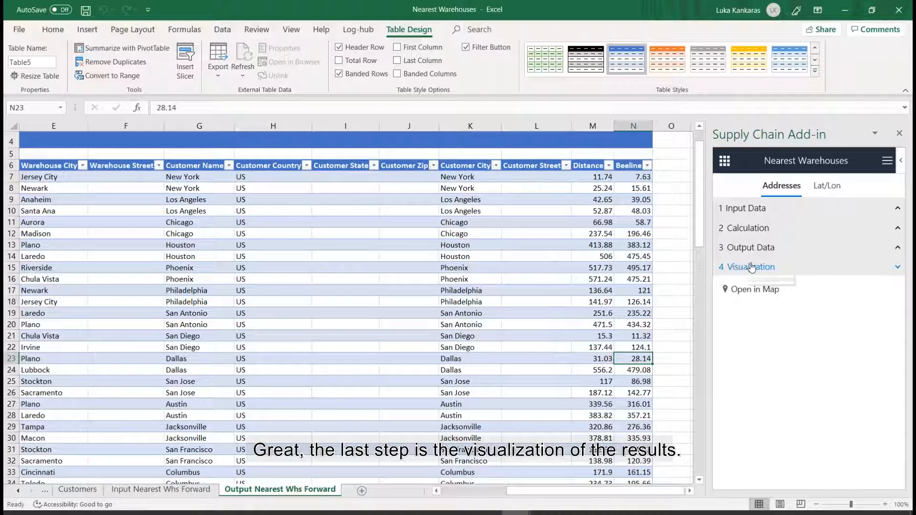
click(752, 290)
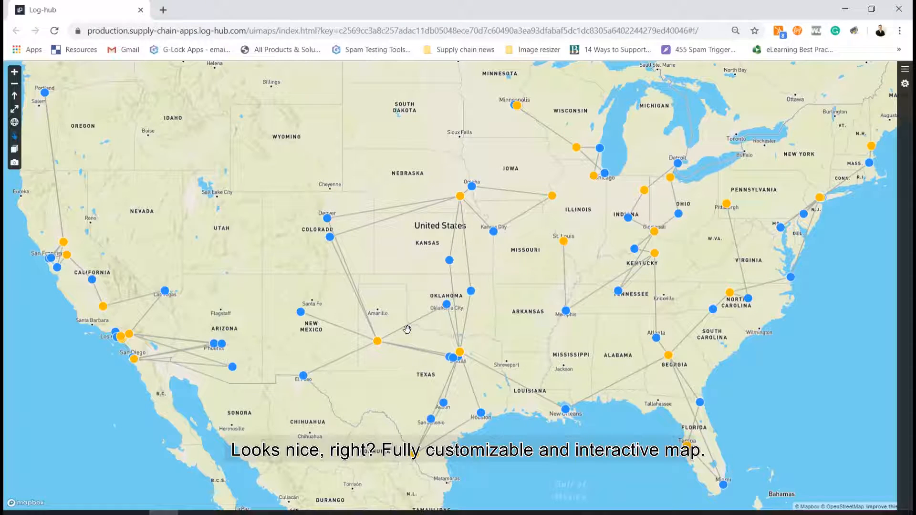
click(903, 73)
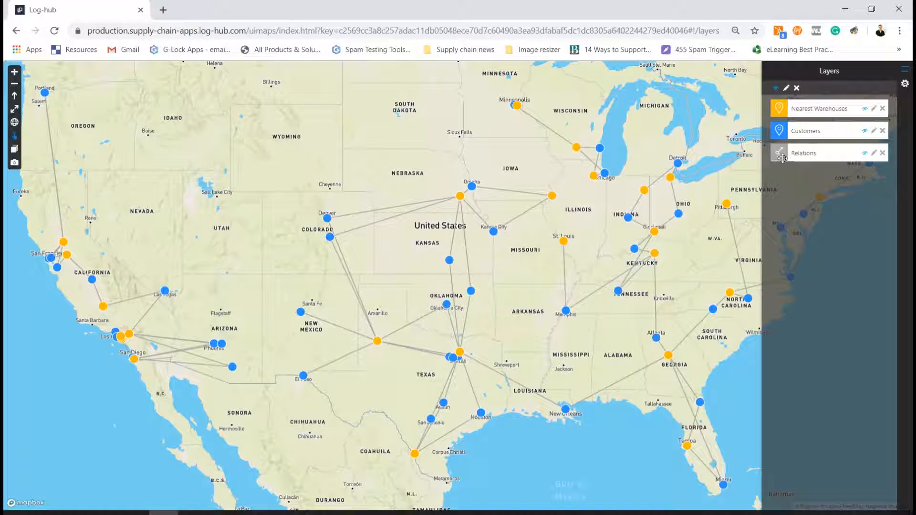
- Hide all map layers at once and show Nearest Warehouses, Customers and Relations again one by one
click(776, 88)
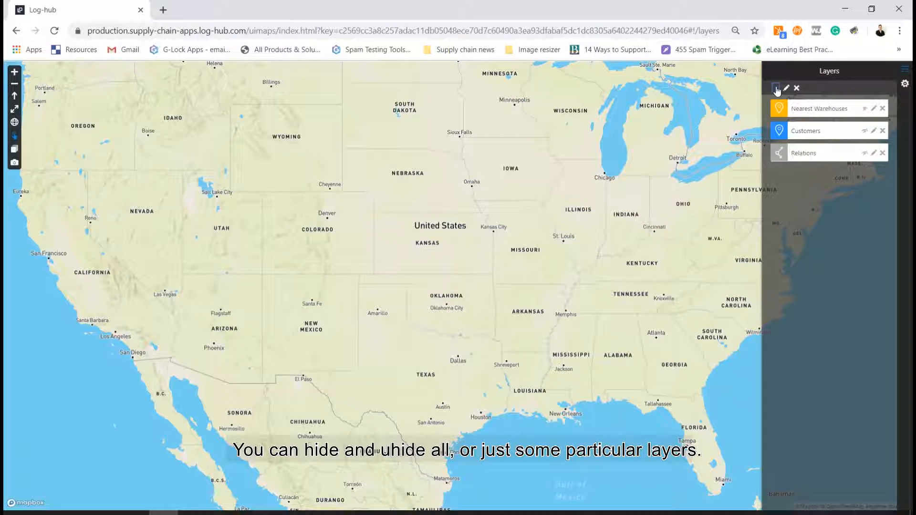
click(866, 109)
click(864, 131)
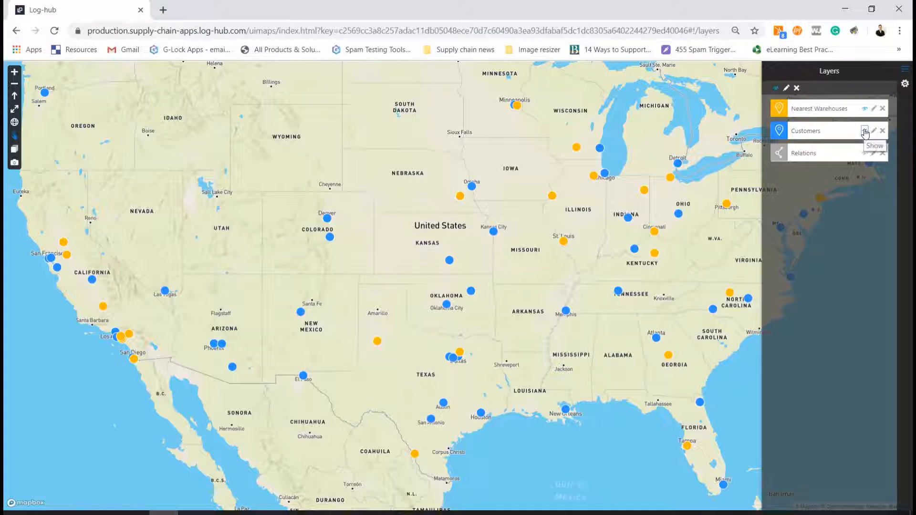
click(864, 154)
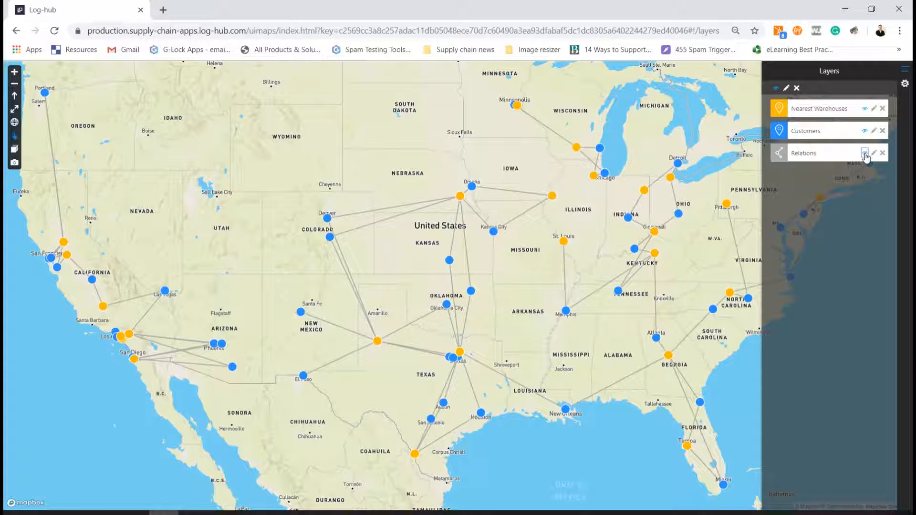
- Change the fill color of the Nearest Warehouses layer's markers to red
click(874, 109)
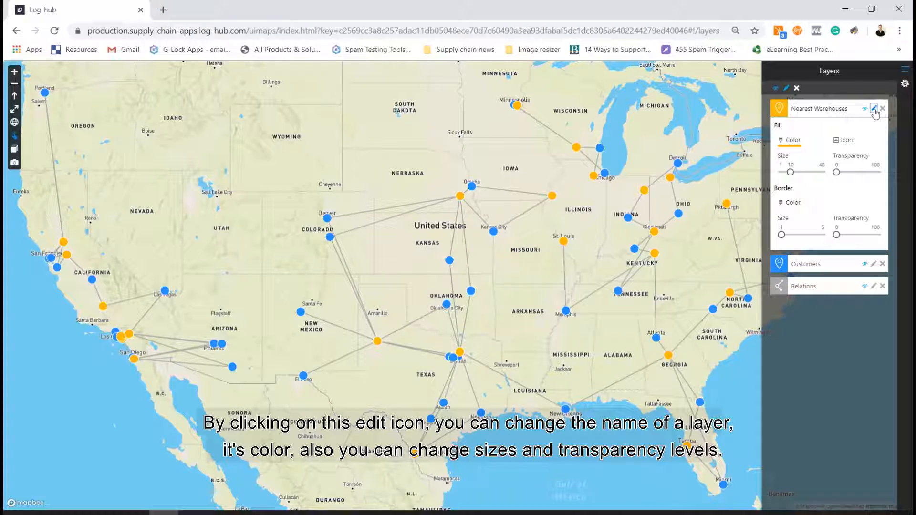
click(821, 109)
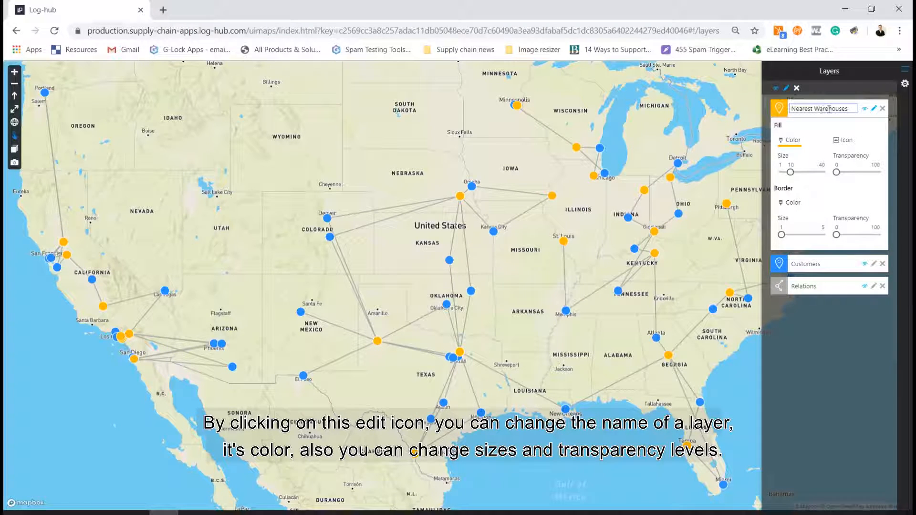
click(790, 141)
click(797, 167)
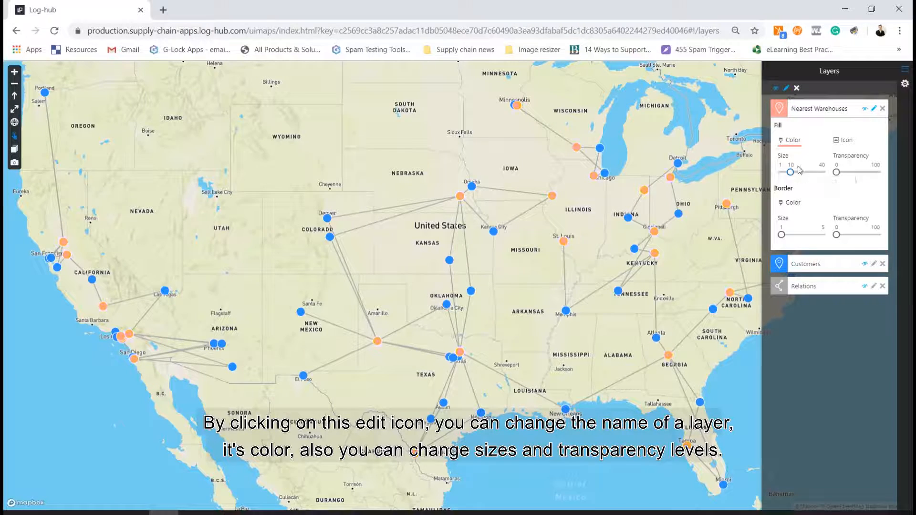
click(789, 140)
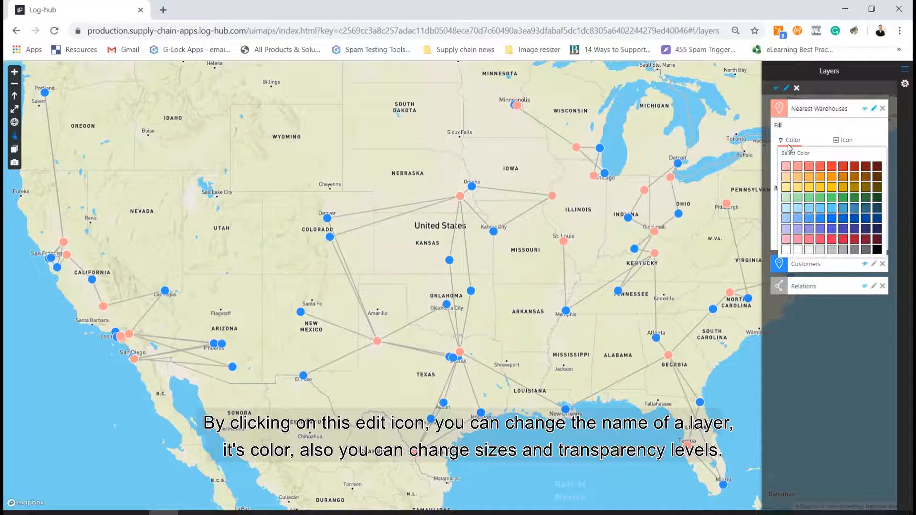
click(825, 170)
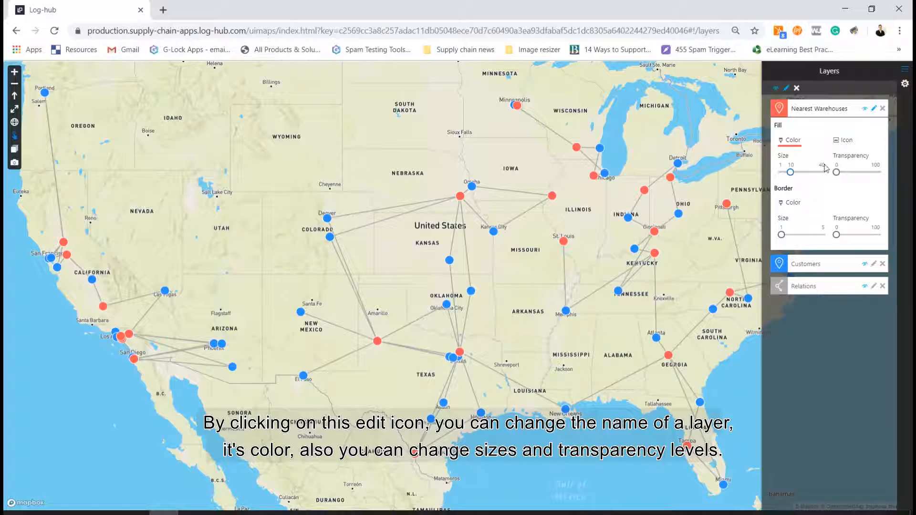
- Try other fill size, fill transparency and border size values for the Nearest Warehouses layer, restore 10, 0 and 1, and close its options
drag(791, 176, 790, 173)
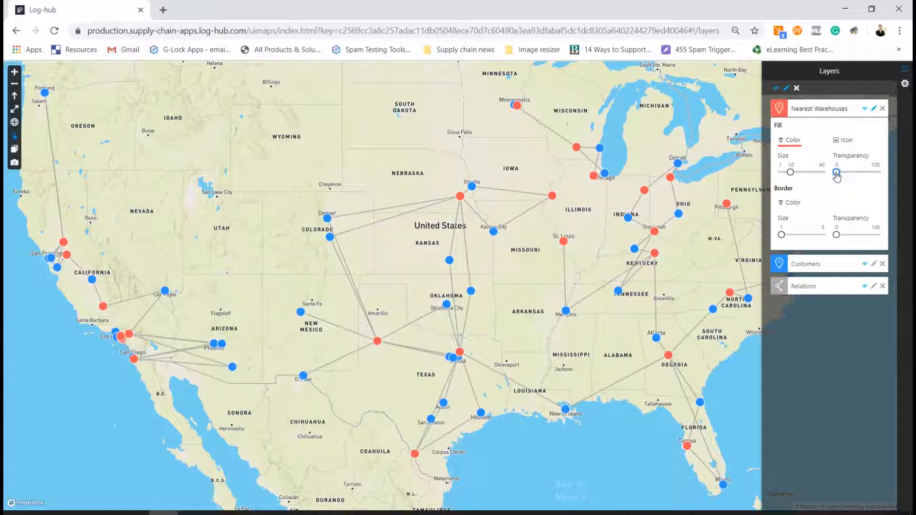
mouse_move(836, 175)
mouse_down()
mouse_move(879, 176)
mouse_move(835, 174)
mouse_up()
mouse_move(781, 237)
mouse_down()
mouse_move(816, 235)
mouse_move(775, 234)
mouse_up()
click(874, 109)
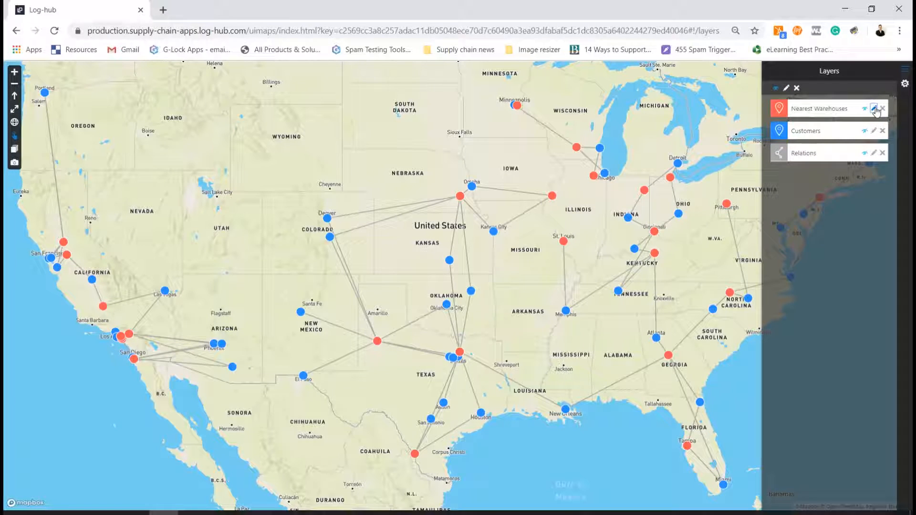
- Preview the Satellite, Light, Strategic and Dark map styles, return to Streets and close the map settings
click(904, 85)
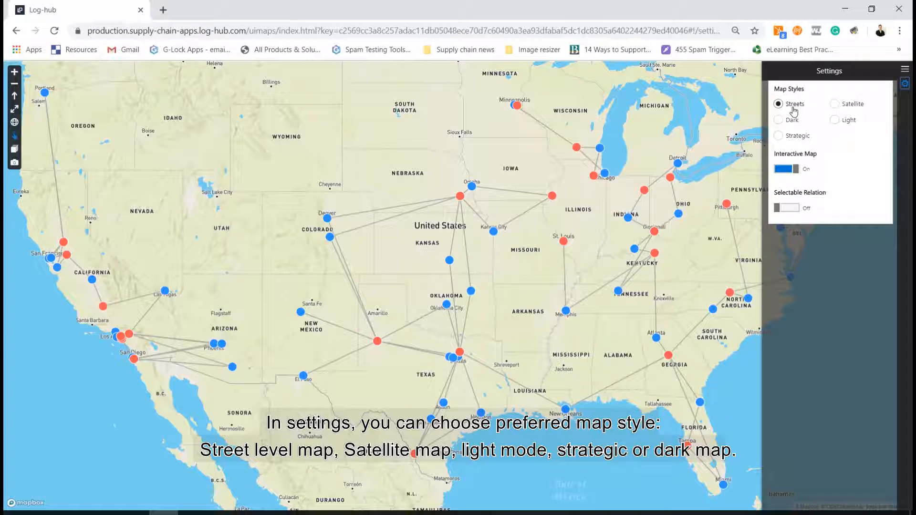
click(834, 104)
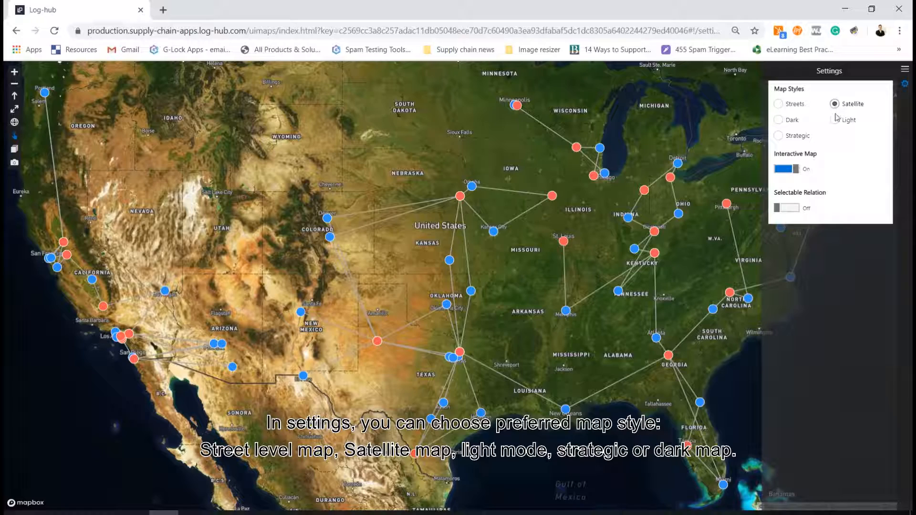
click(835, 120)
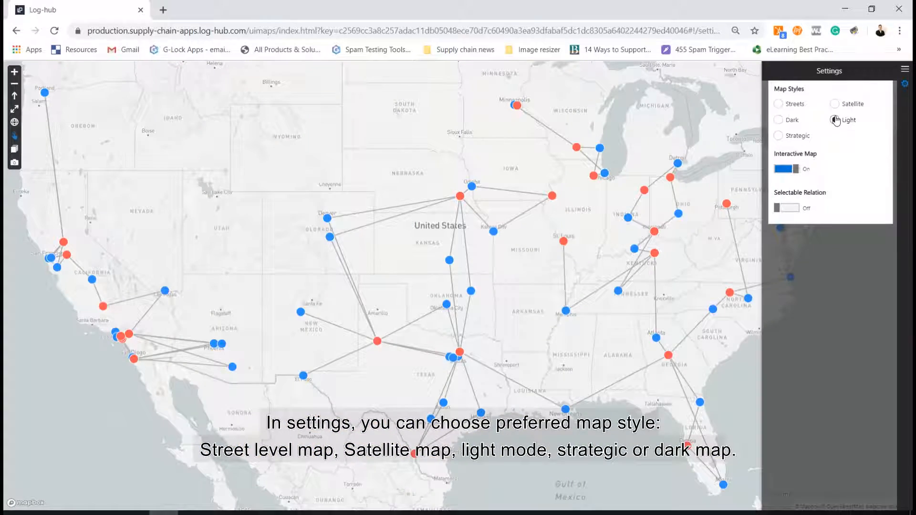
click(777, 136)
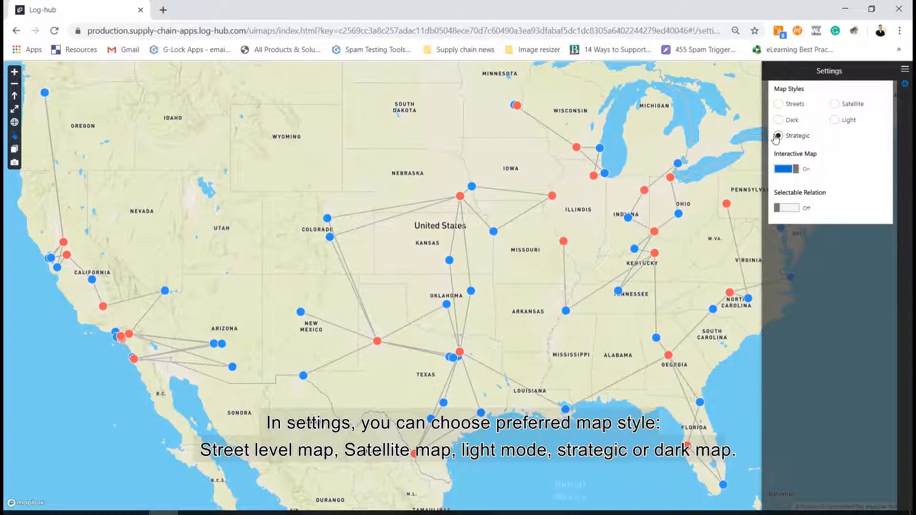
click(778, 120)
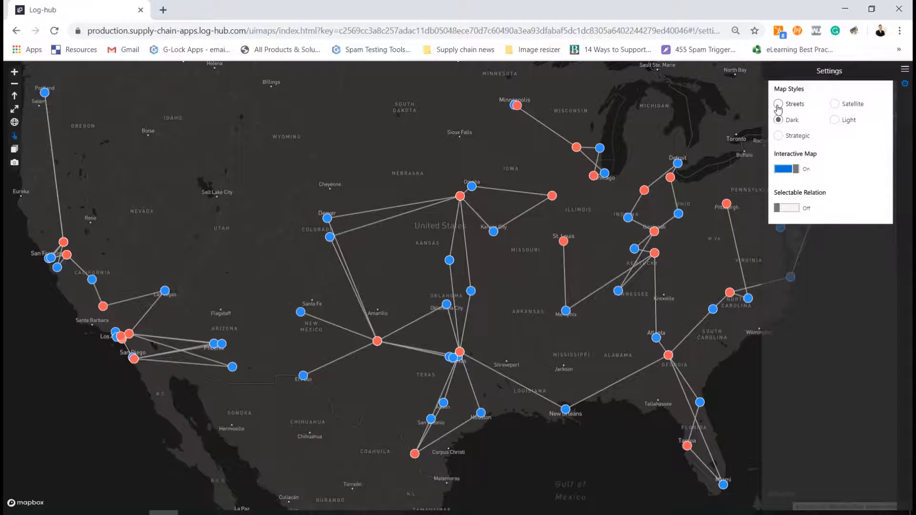
click(777, 104)
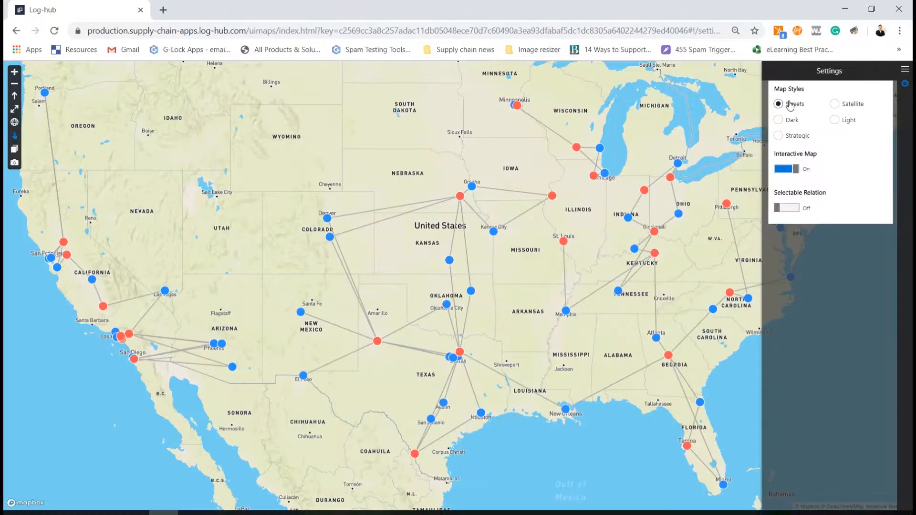
click(904, 70)
click(904, 69)
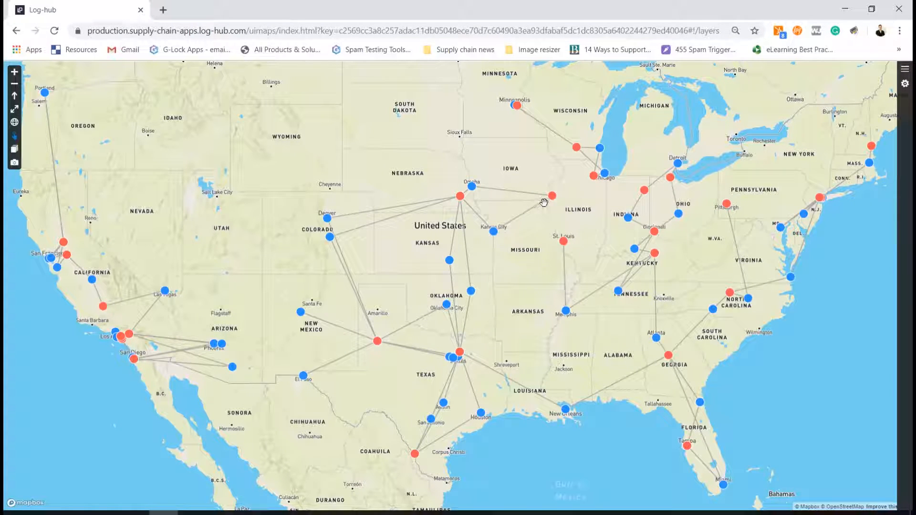
- Try the map's interactive mode toggle and its 3D mode, and return to the flat view
mouse_move(552, 195)
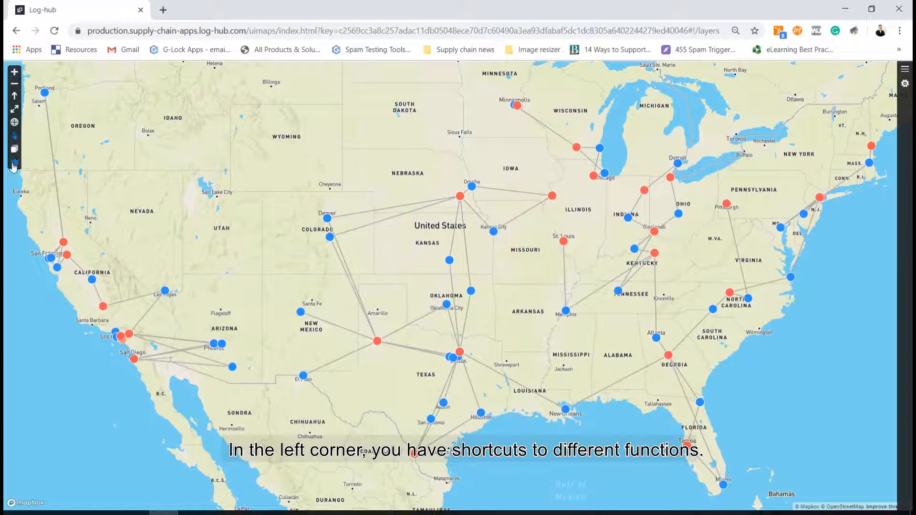
click(15, 151)
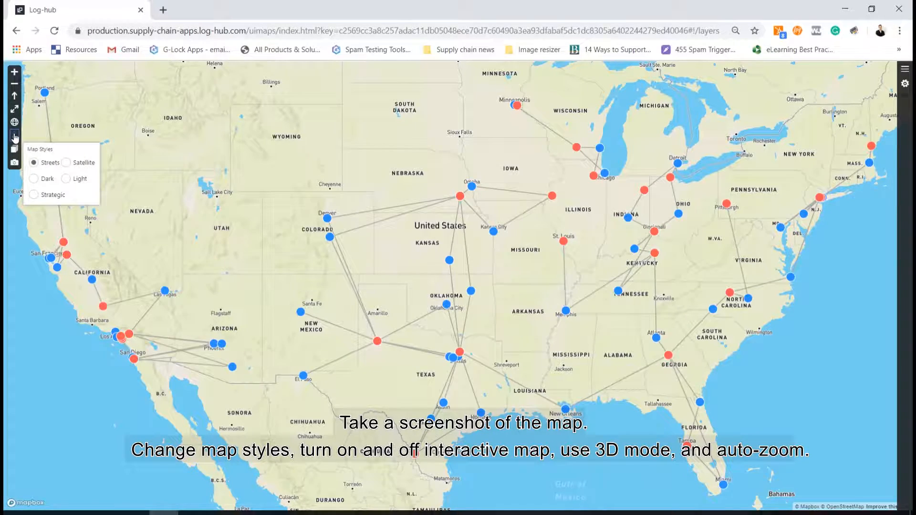
click(15, 137)
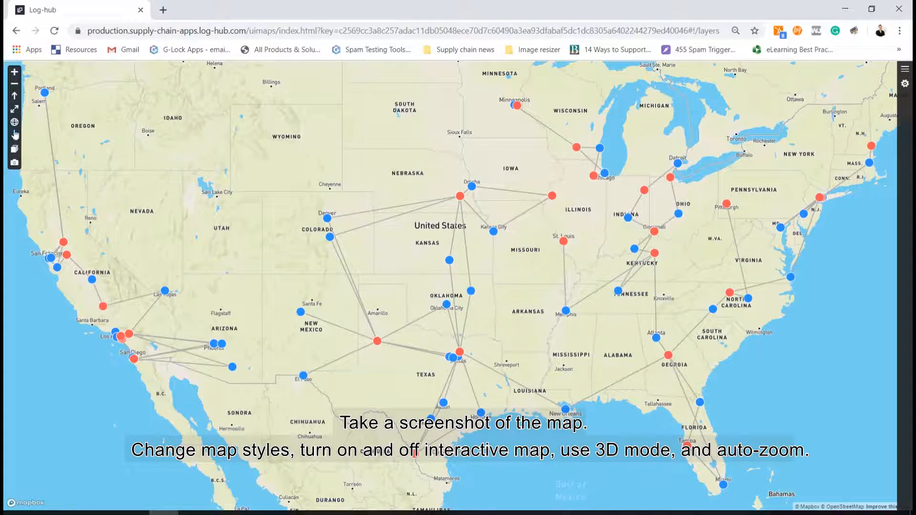
click(14, 123)
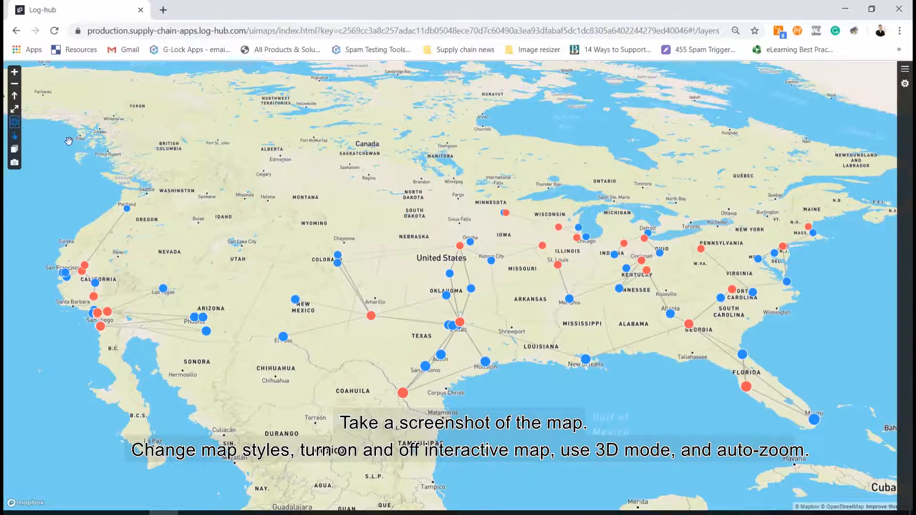
click(15, 125)
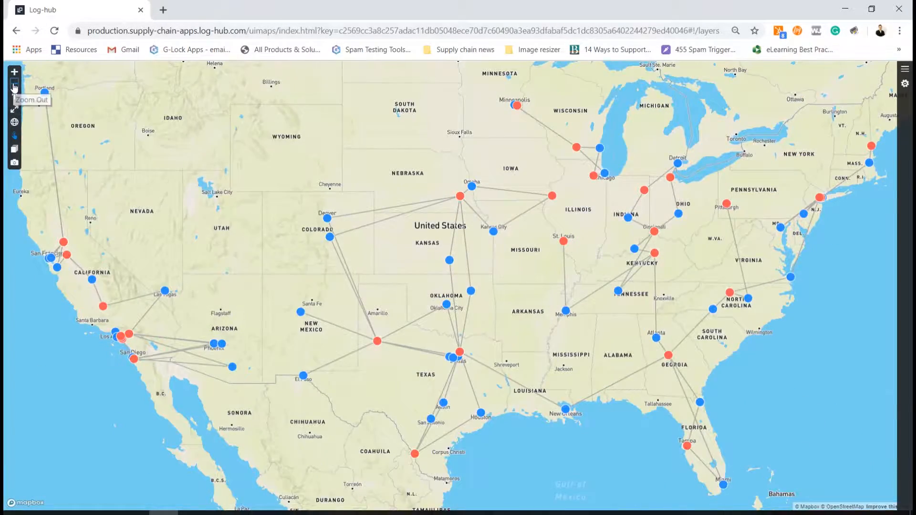